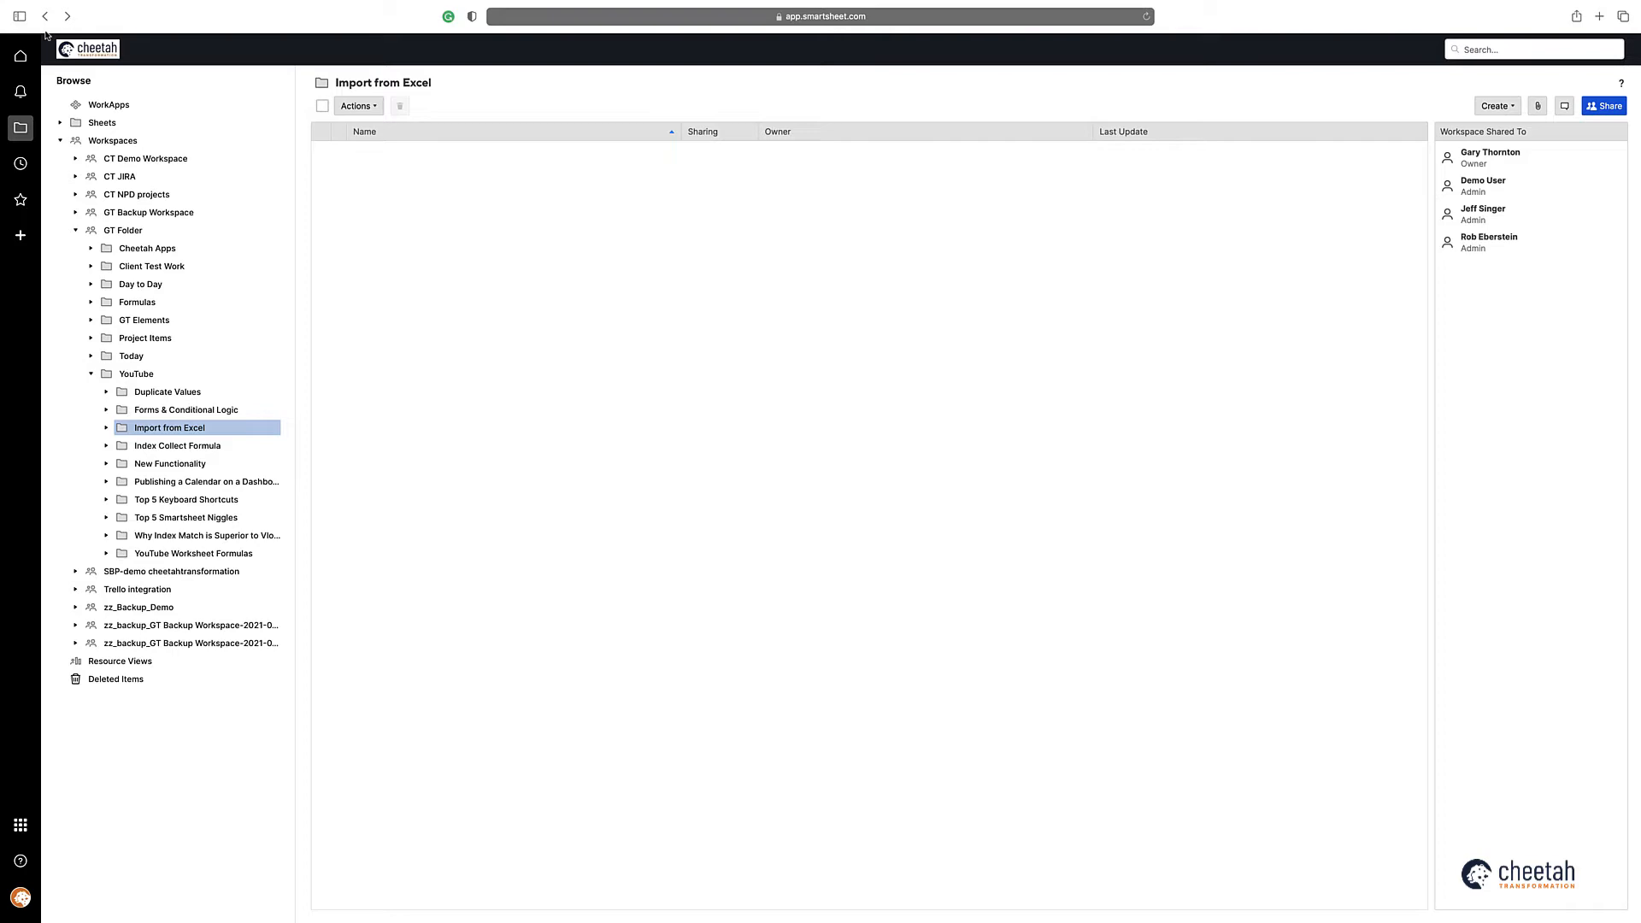
# Step: Switch to Excel to review the Dummy Expense Data workbook and return to Smartsheet
pyautogui.press('super+Tab')
pyautogui.press('super+Tab')
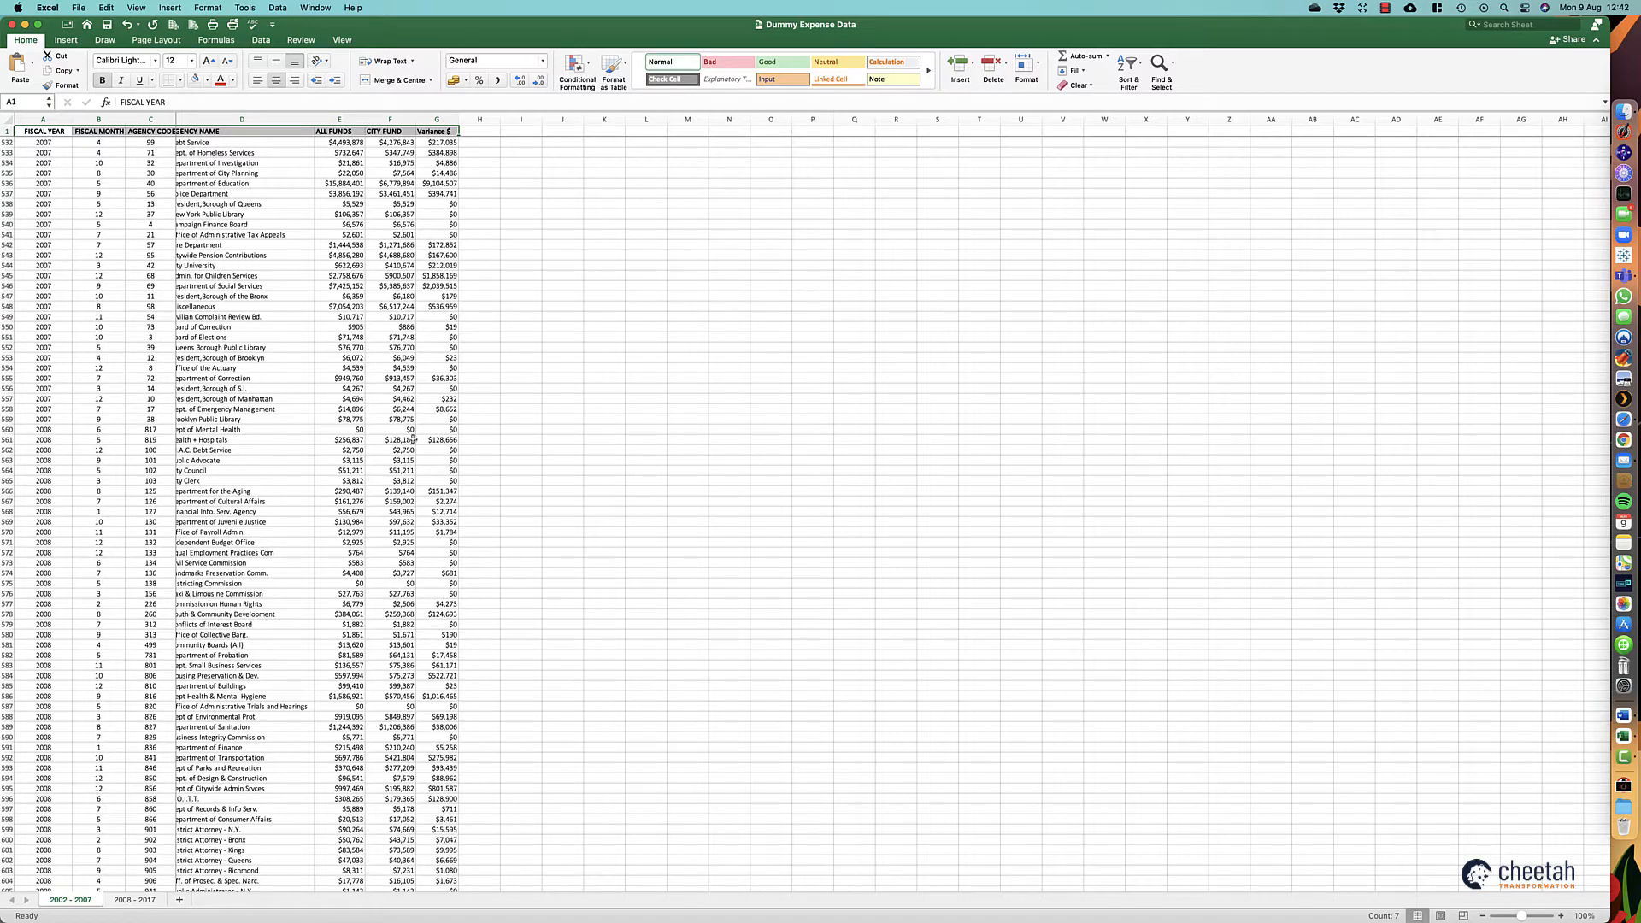
pyautogui.press('super+Tab')
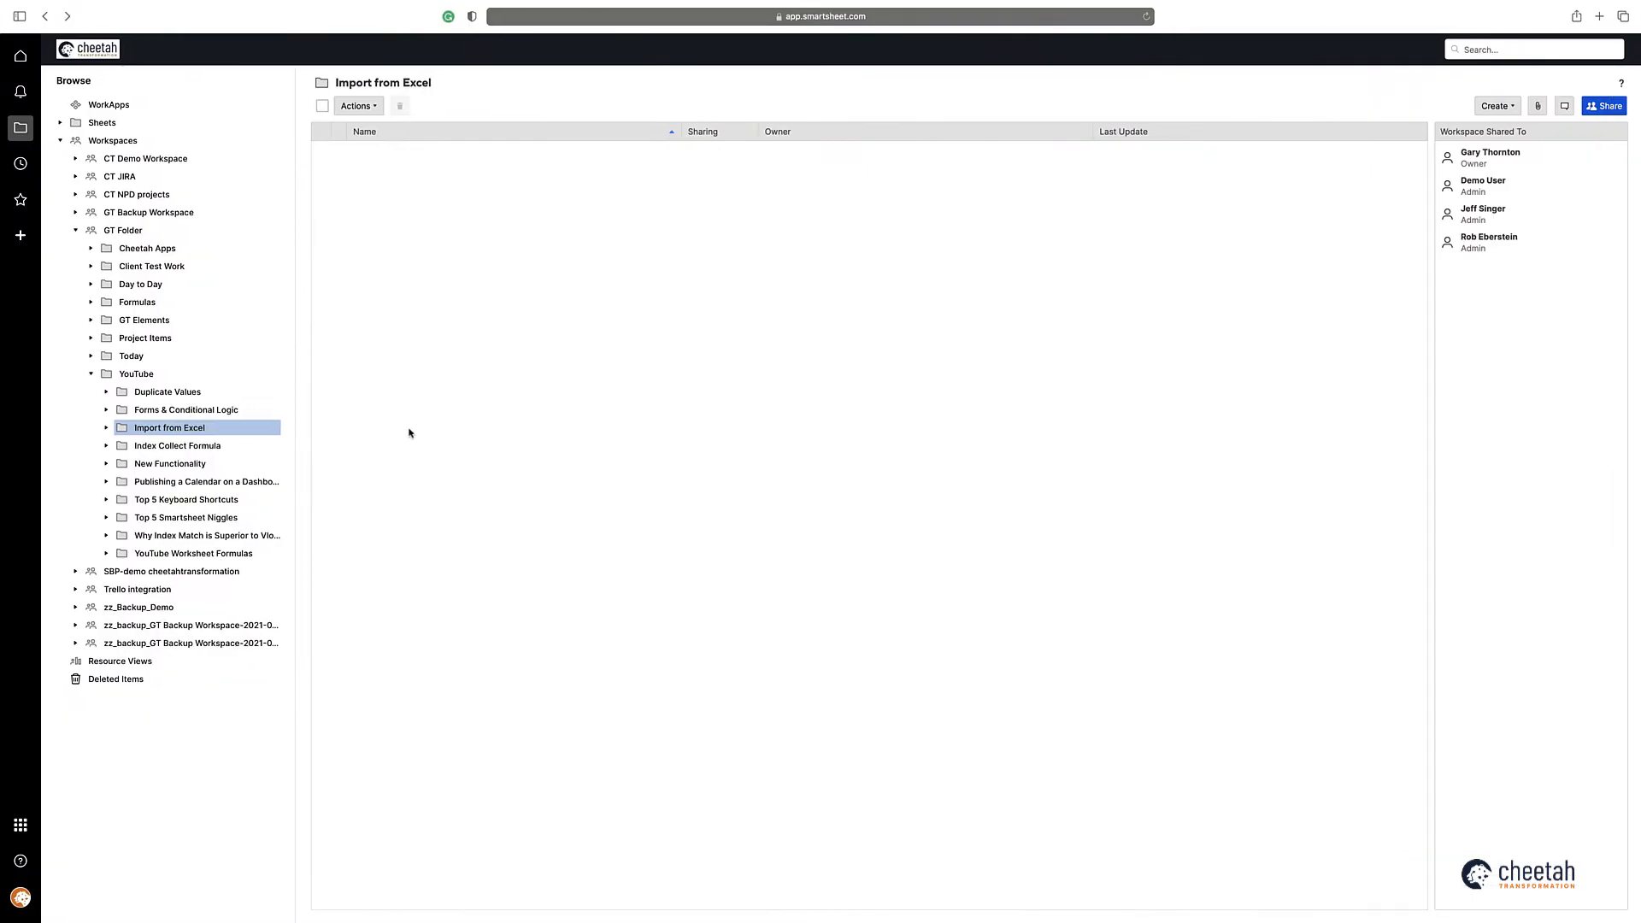
# Step: Start a Microsoft Excel import in the Import from Excel folder and upload Dummy Expense Data.xlsx from Downloads
pyautogui.click(1500, 108)
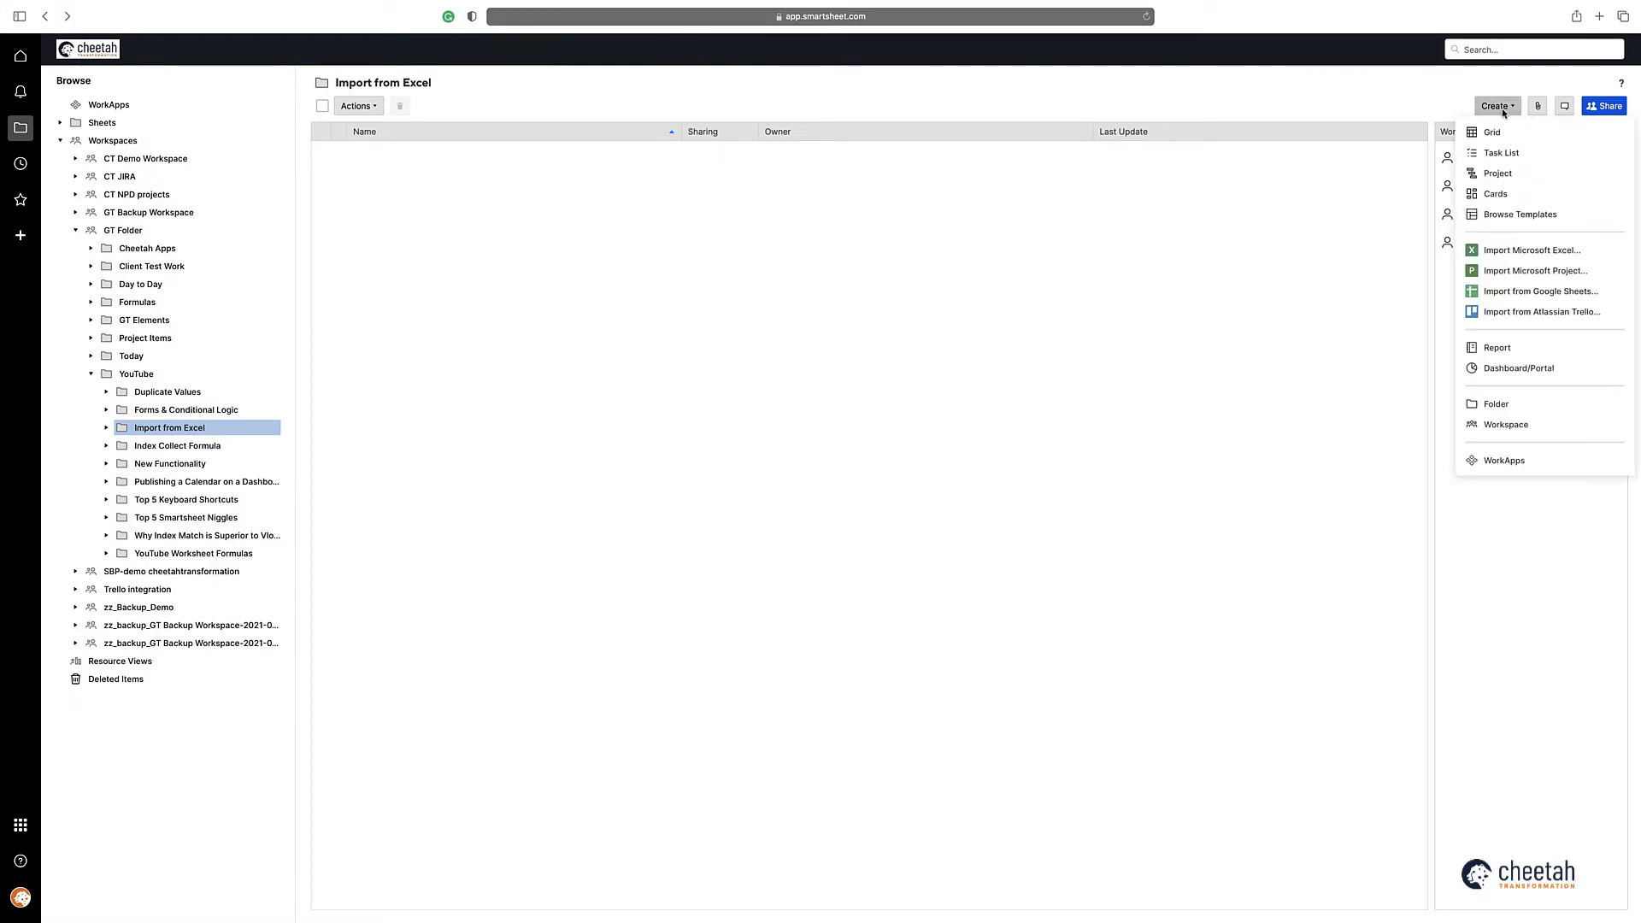
pyautogui.click(1503, 251)
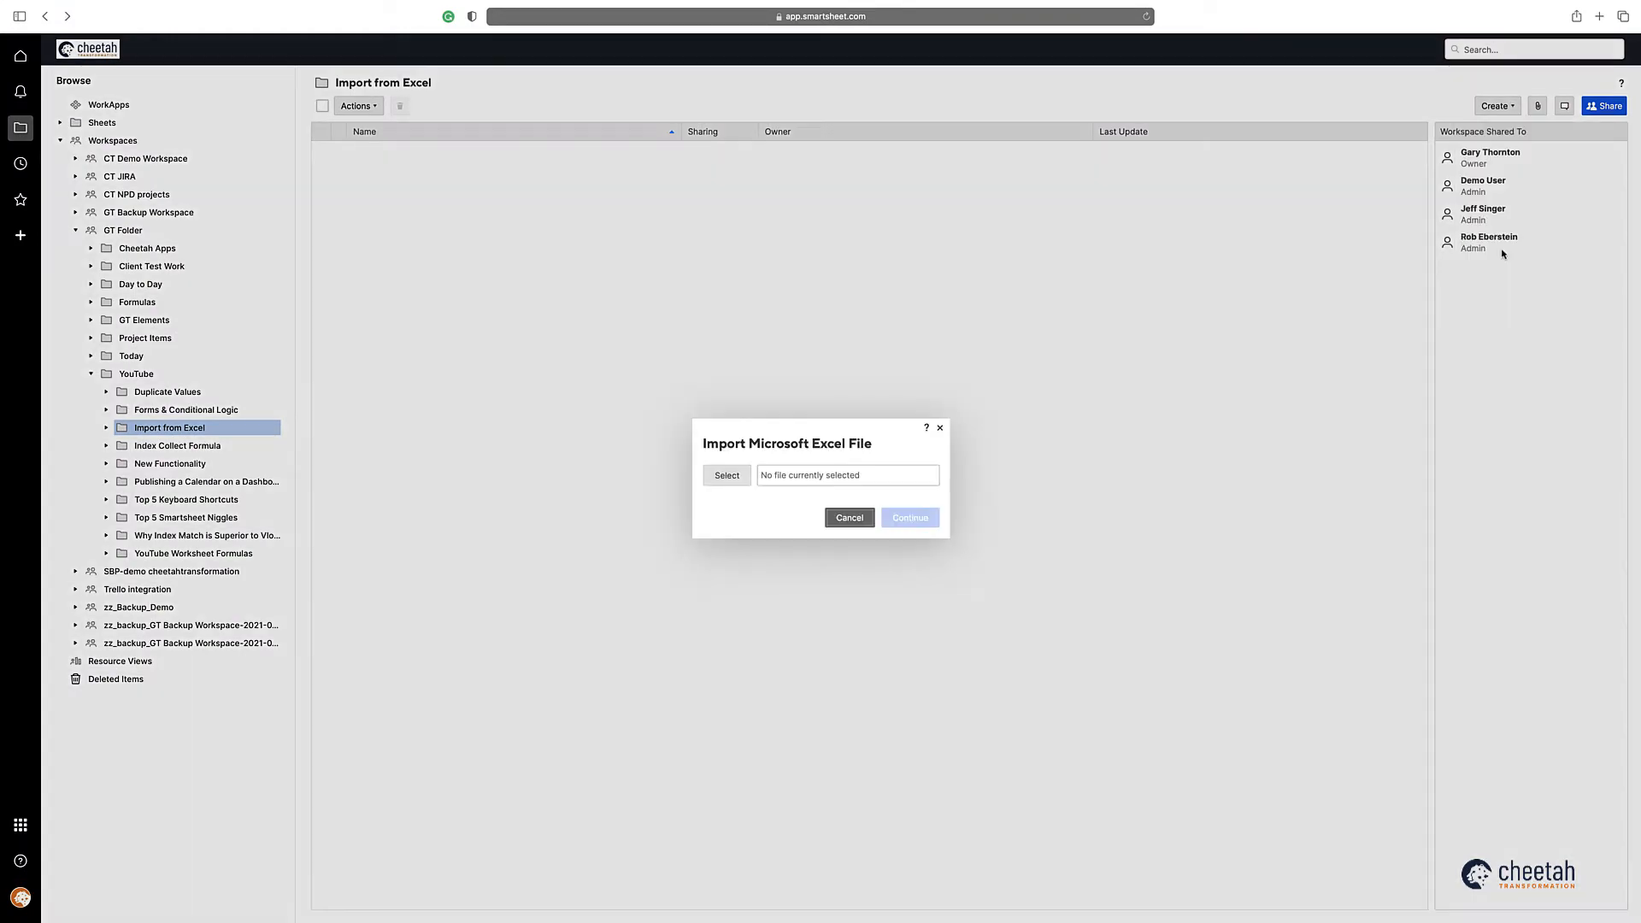
pyautogui.click(726, 479)
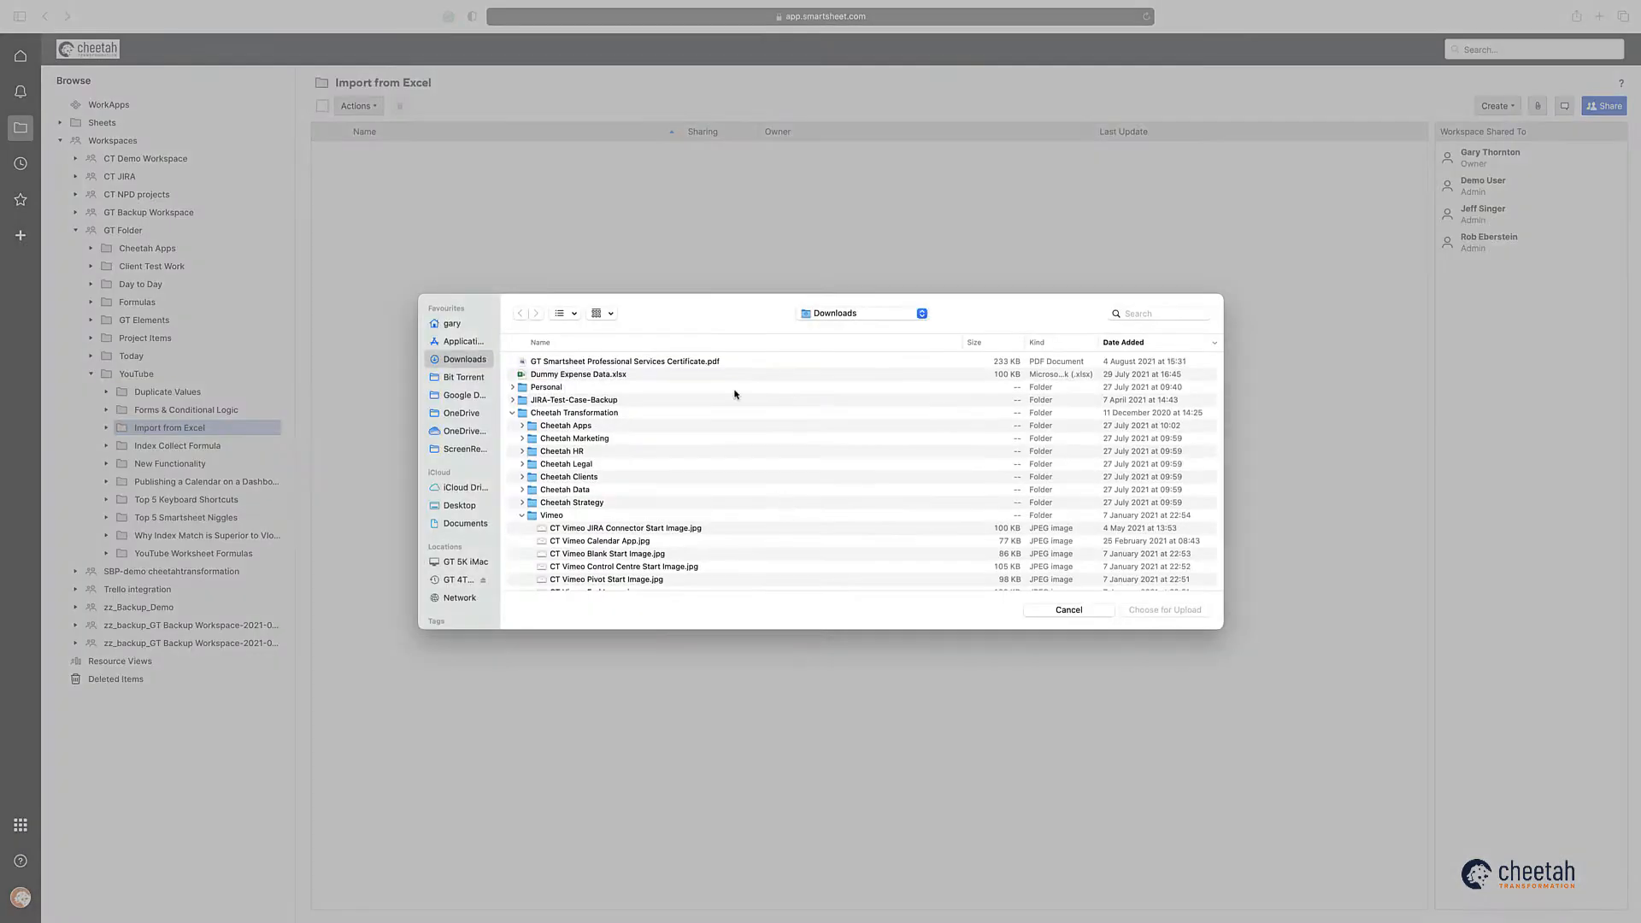
pyautogui.click(1178, 611)
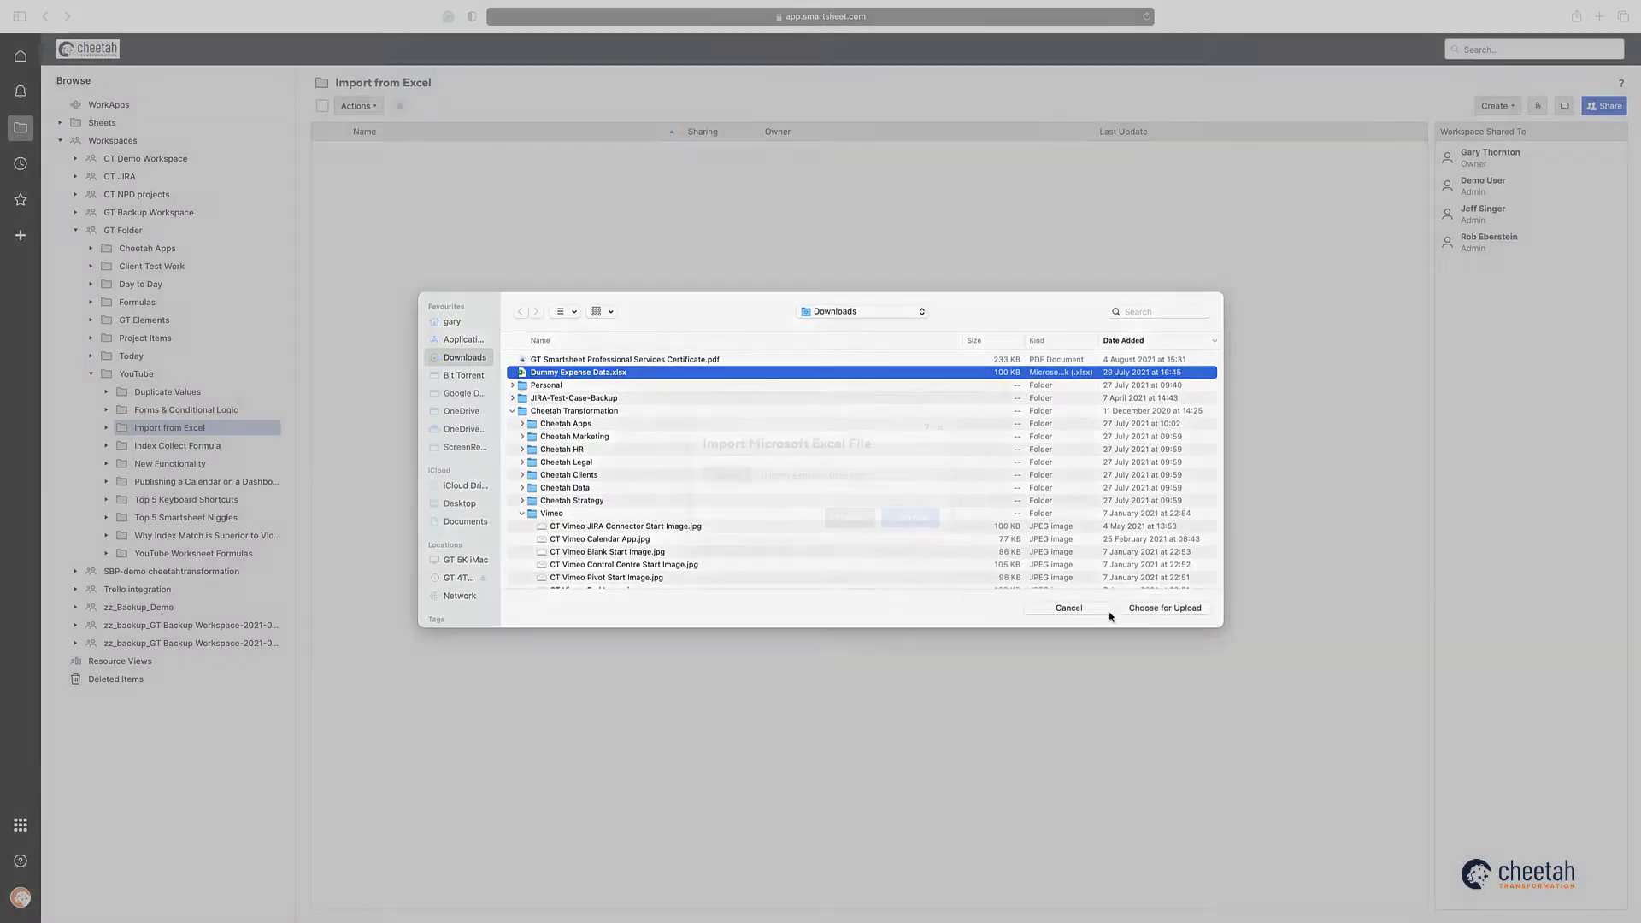
pyautogui.click(911, 518)
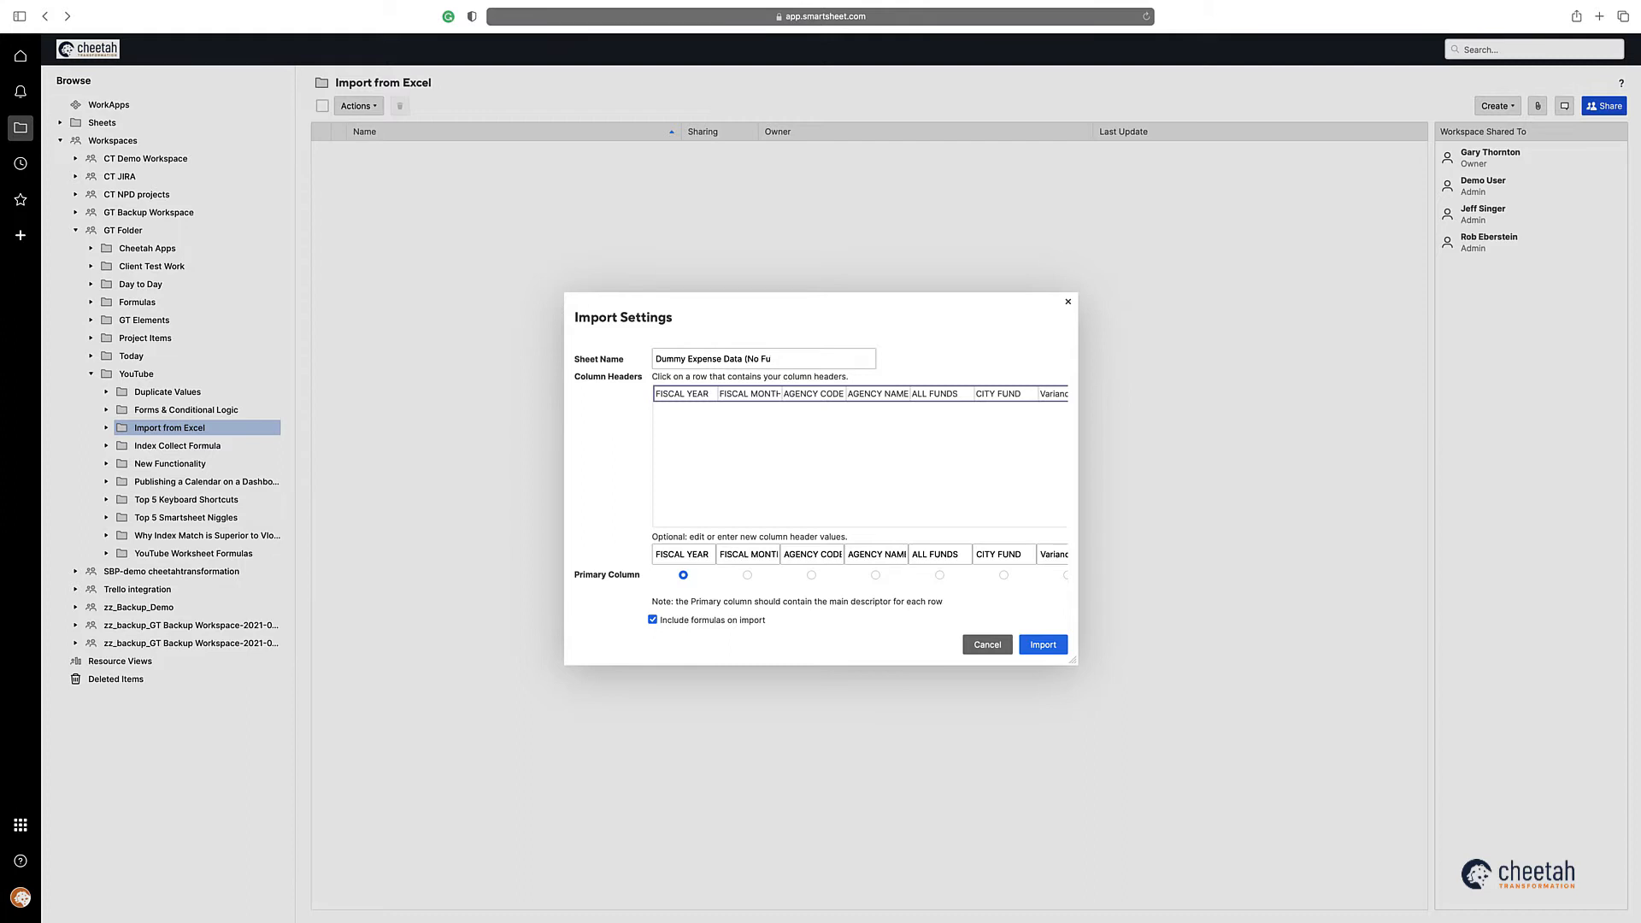
# Step: Name the sheet "Dummy Expense Data (No Formulas)", make AGENCY CODE the primary column, exclude formulas, and run the import
pyautogui.write('ormulas')
pyautogui.click(811, 574)
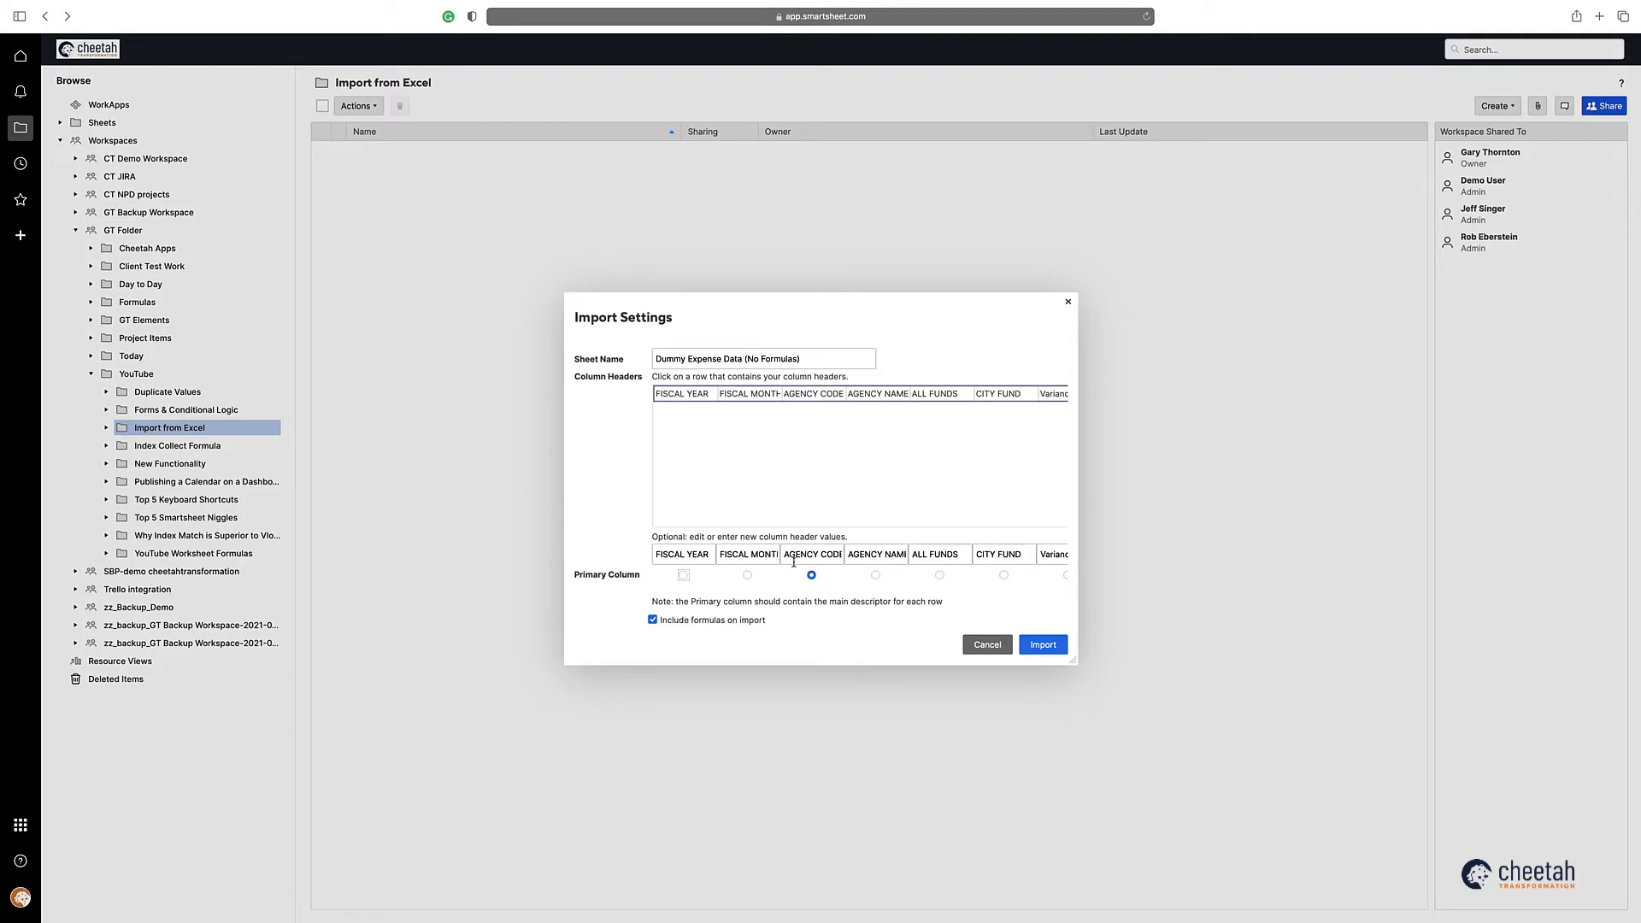
pyautogui.click(653, 620)
pyautogui.click(1044, 646)
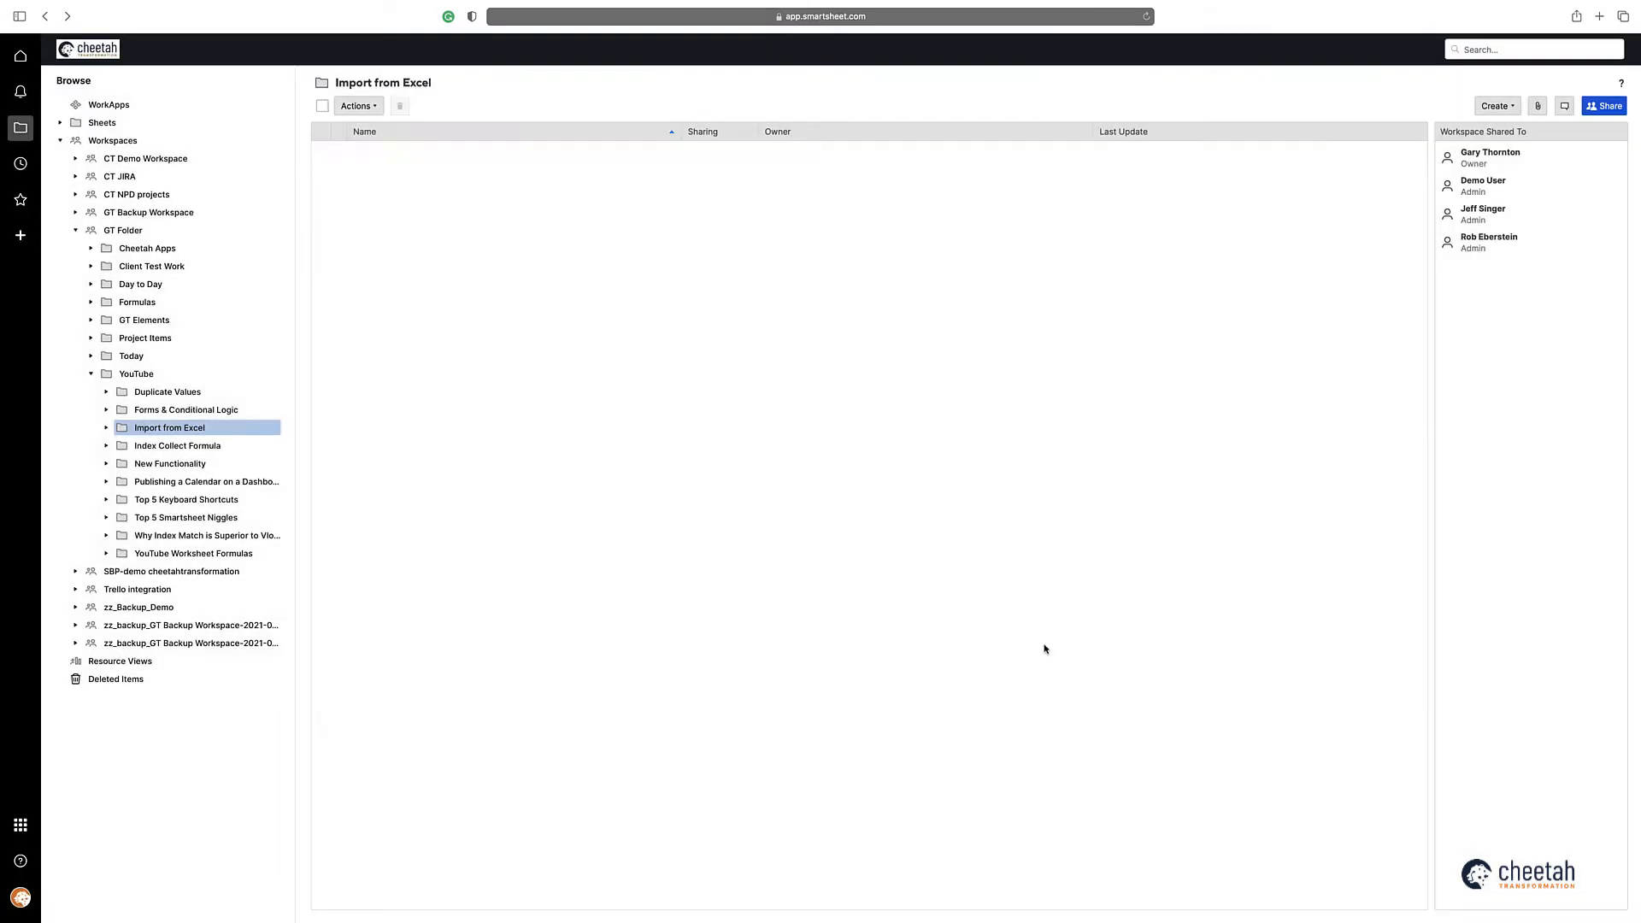
# Step: Open the Dummy Expense Data (No Formulas) sheet and look through its imported rows
pyautogui.click(461, 153)
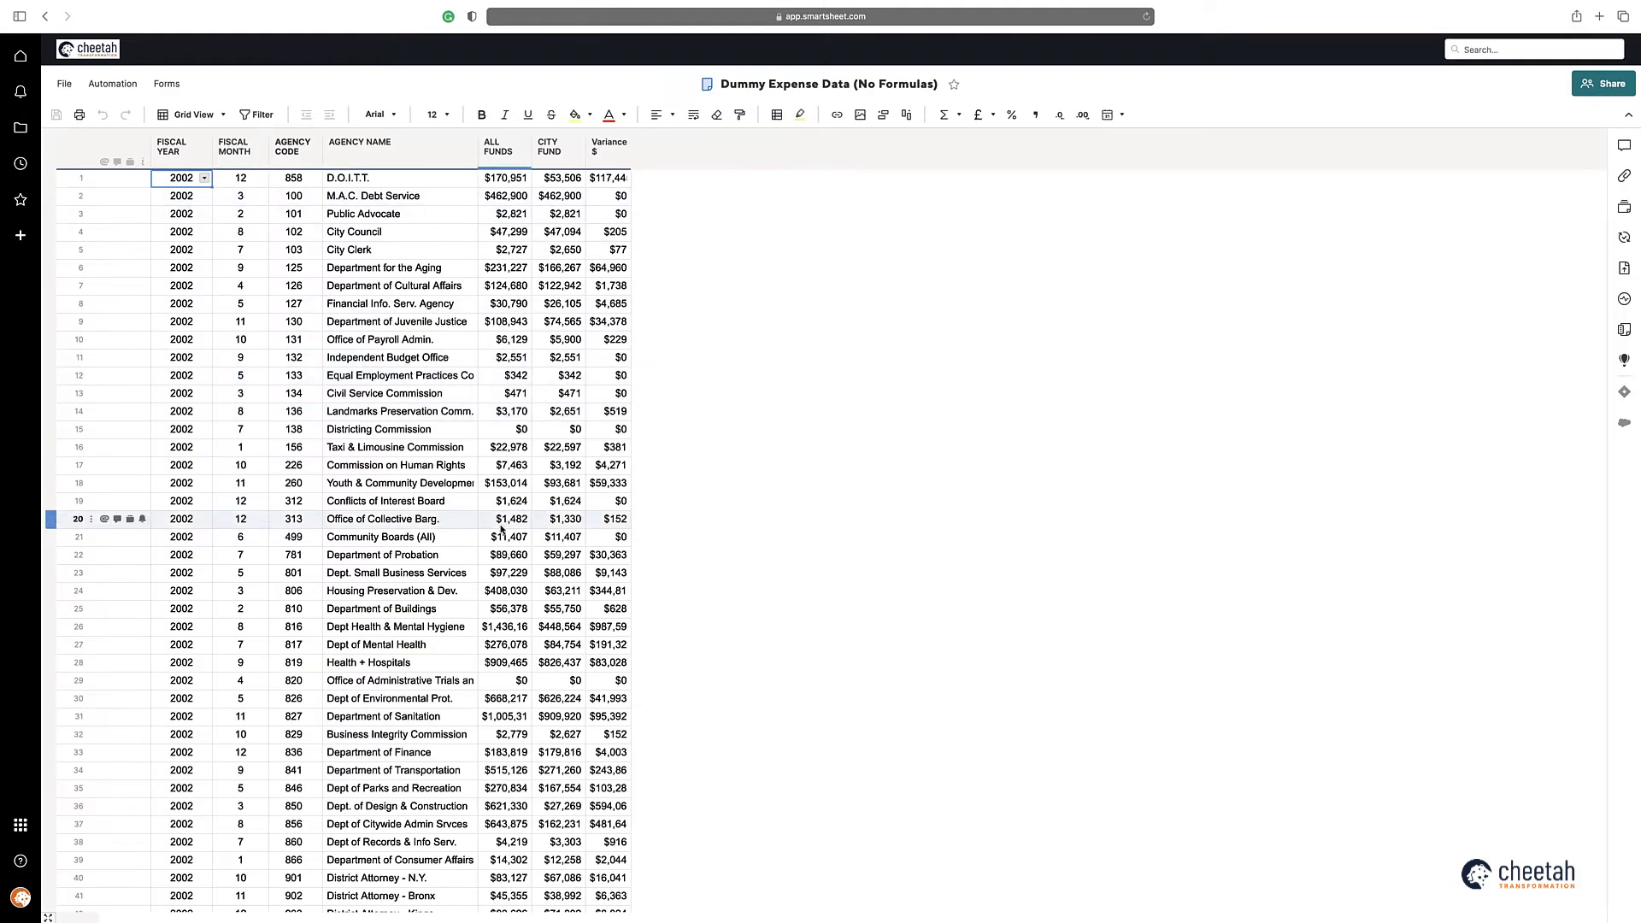
pyautogui.scroll(-5, 503, 529)
pyautogui.scroll(5, 506, 526)
# Step: Switch to Excel, reorder the worksheets so 2008 - 2017 comes before 2002 - 2007, and save the workbook
pyautogui.press('super+Tab')
pyautogui.press('super+Tab')
pyautogui.press('super+Tab')
pyautogui.press('super+Tab')
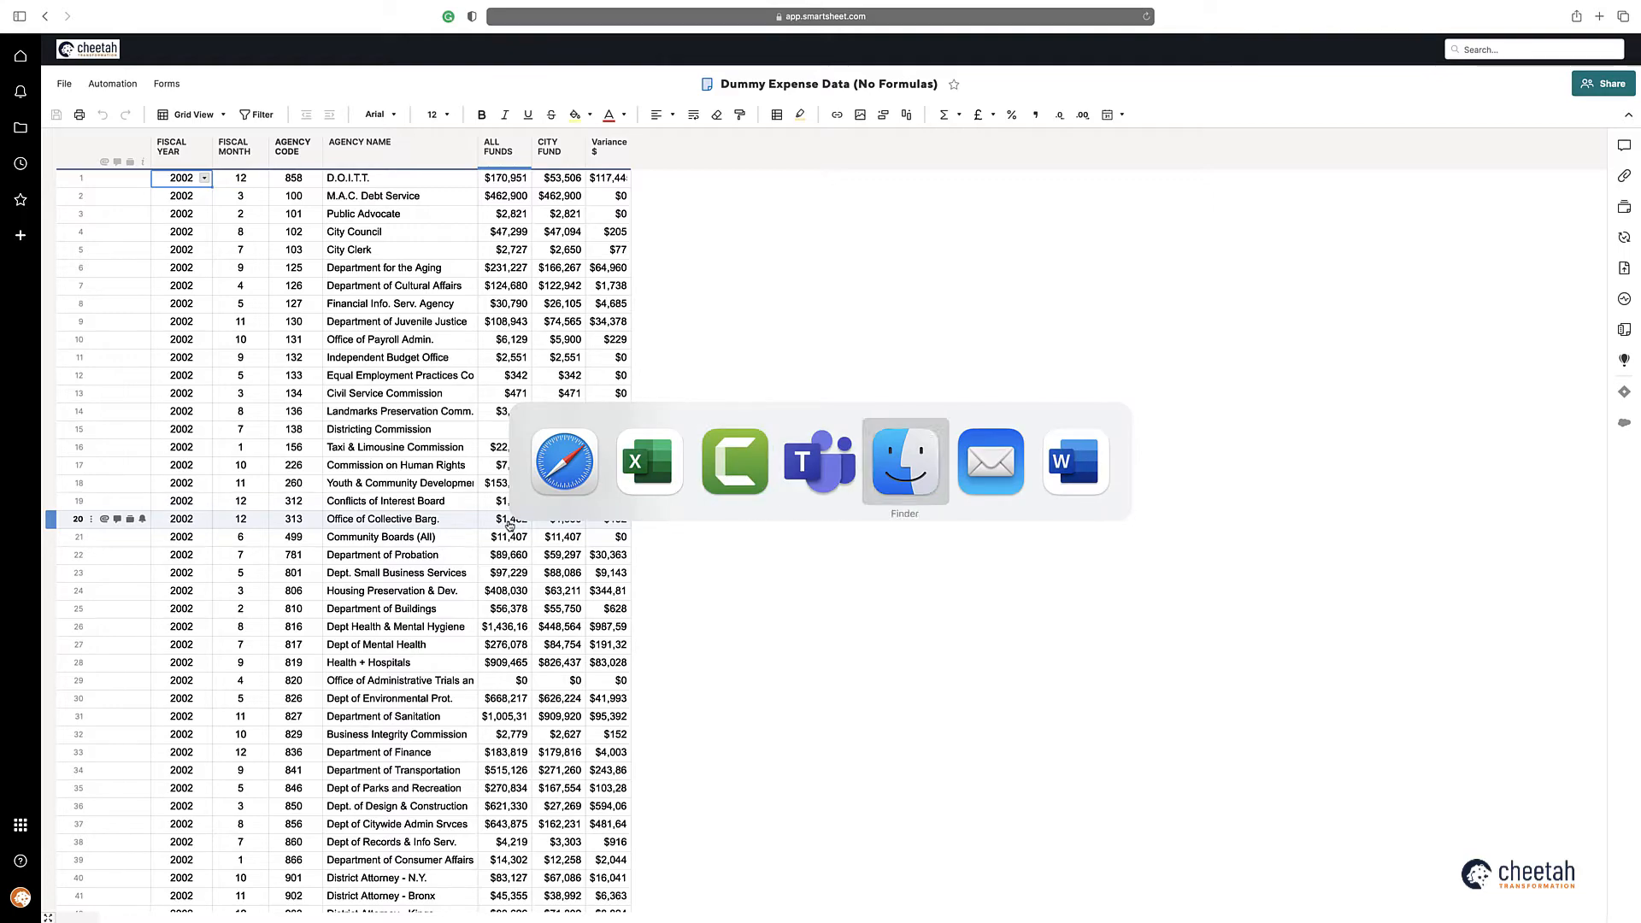
pyautogui.press('super+Tab')
pyautogui.press('super+Tab')
pyautogui.press('super+Tab')
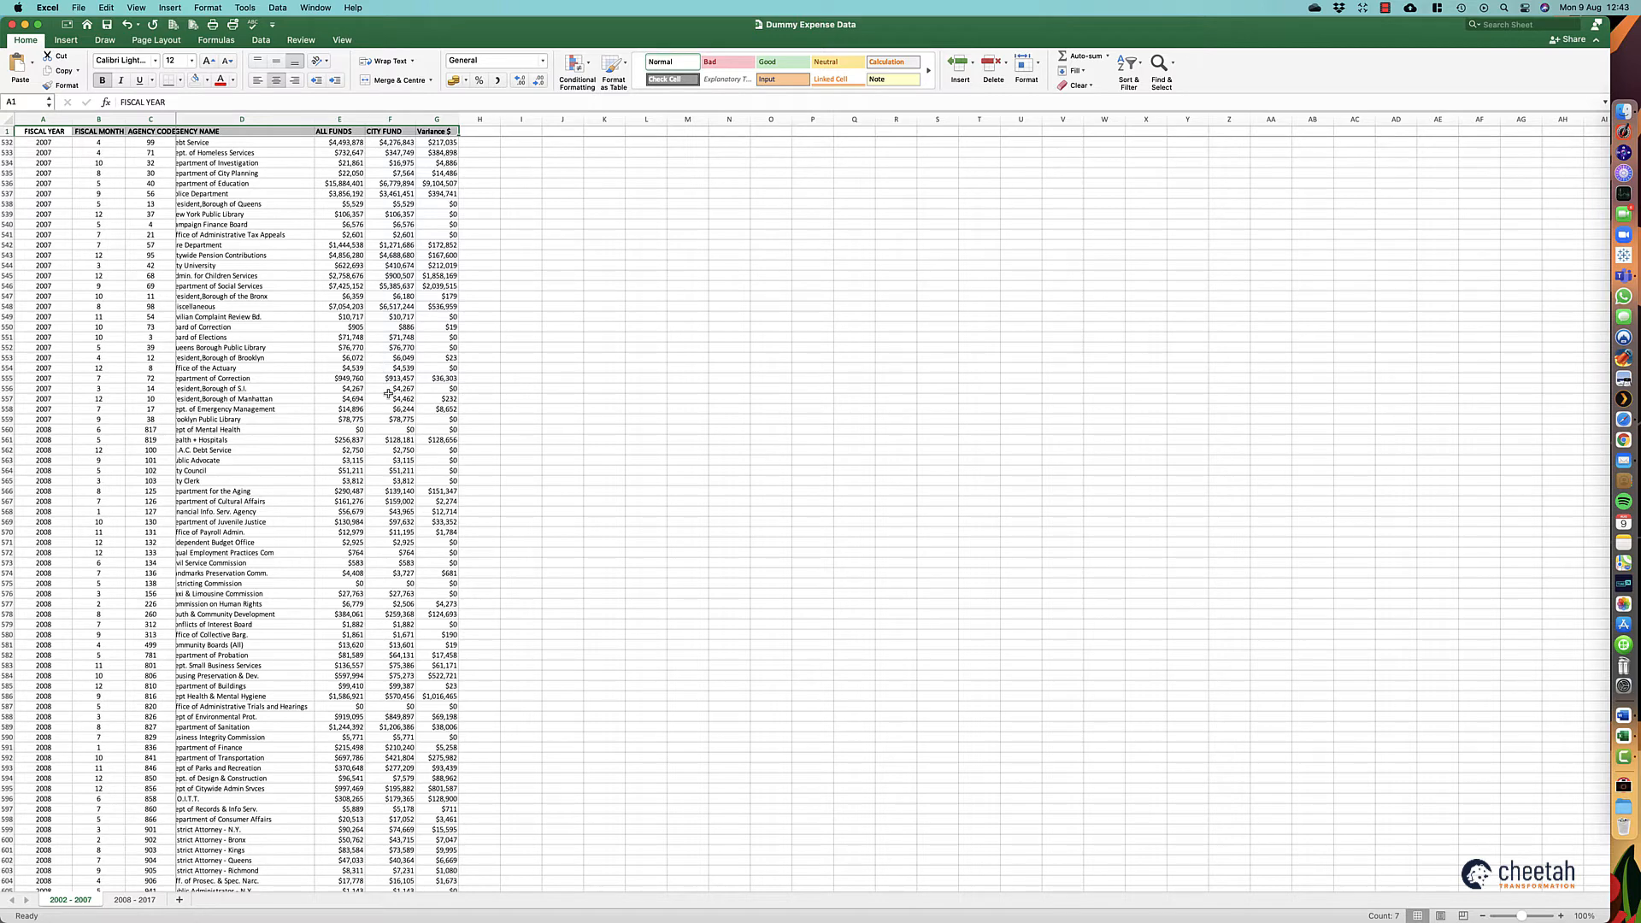
pyautogui.click(142, 900)
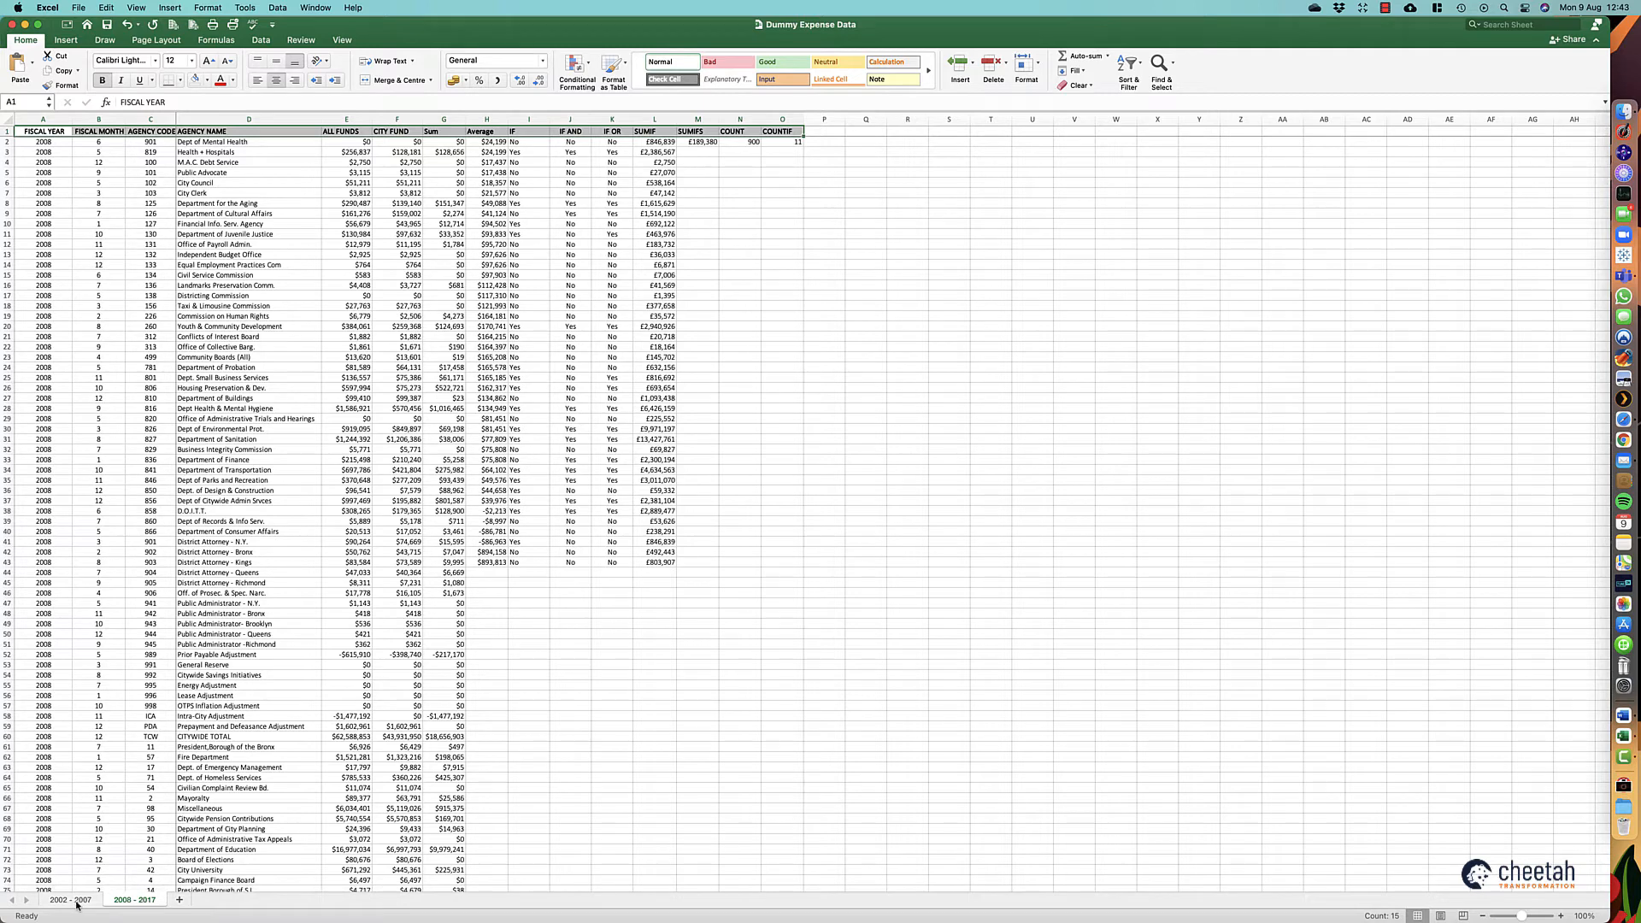
pyautogui.moveTo(73, 906); pyautogui.dragTo(60, 905)
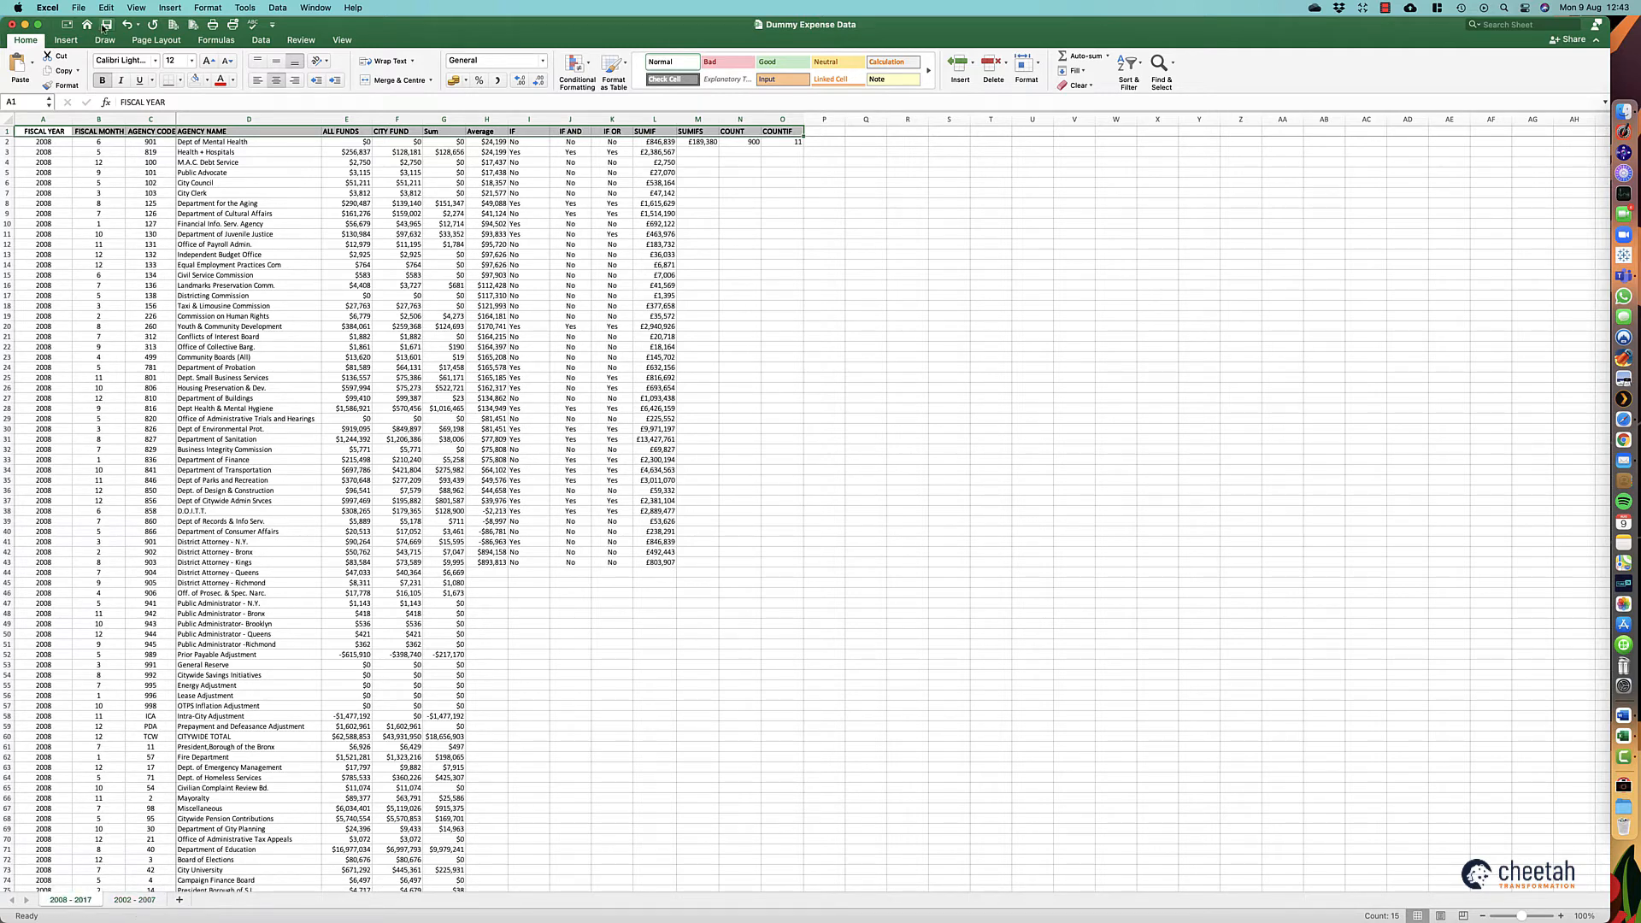
pyautogui.click(106, 25)
# Step: Return to the Import from Excel folder in Smartsheet and upload the saved Dummy Expense Data.xlsx as another Microsoft Excel import
pyautogui.press('super+Tab')
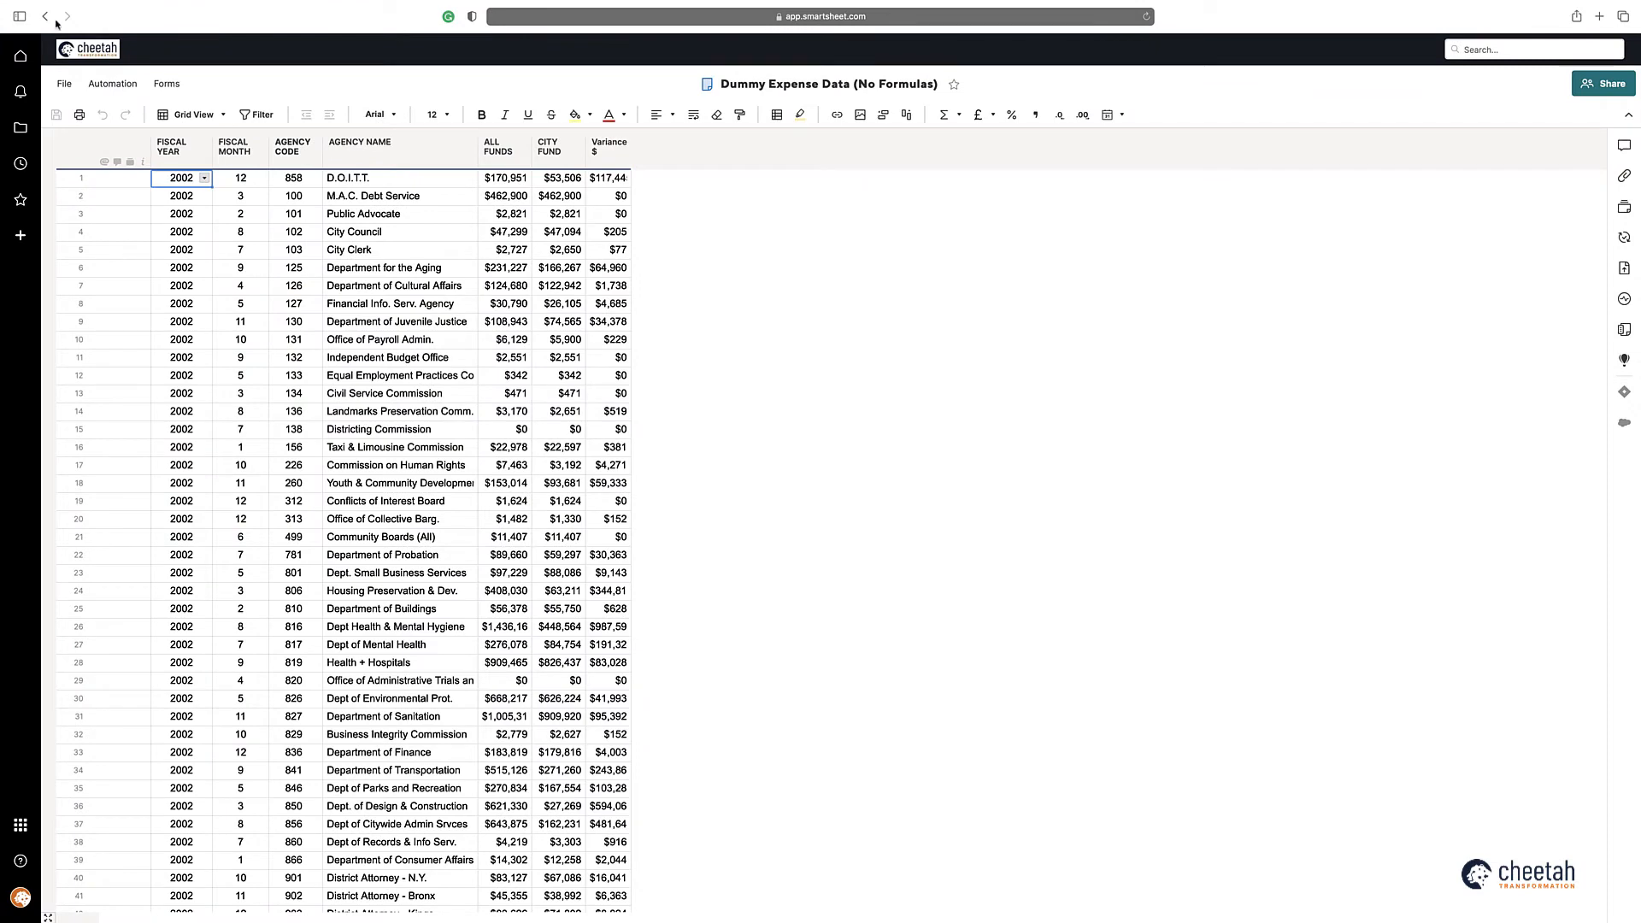
pyautogui.click(46, 16)
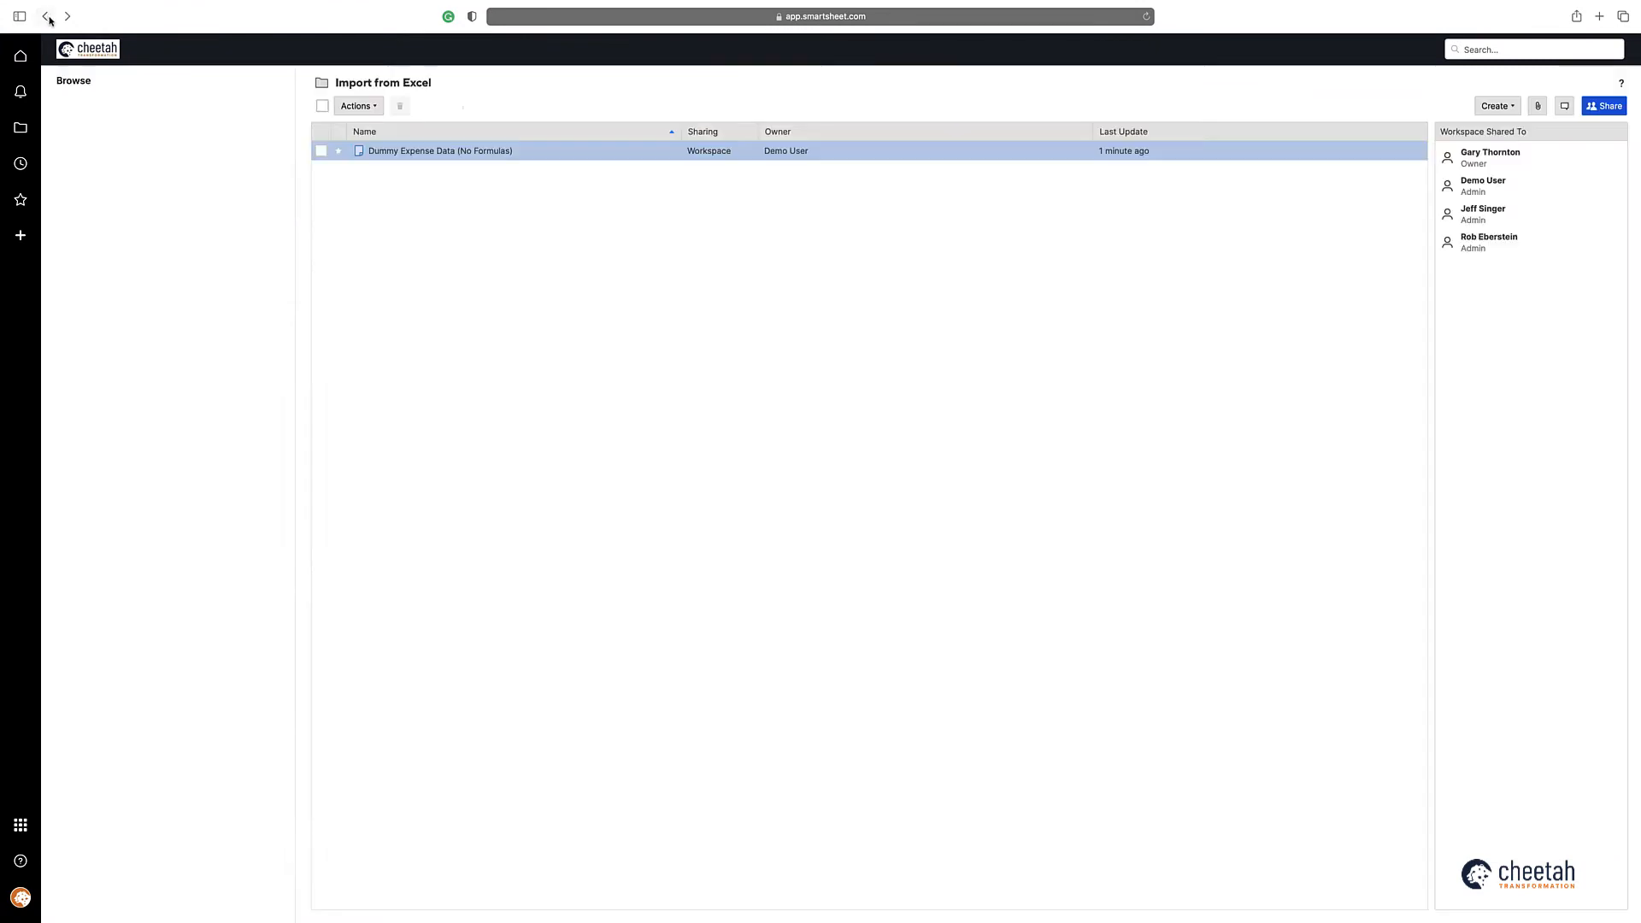
pyautogui.click(1496, 106)
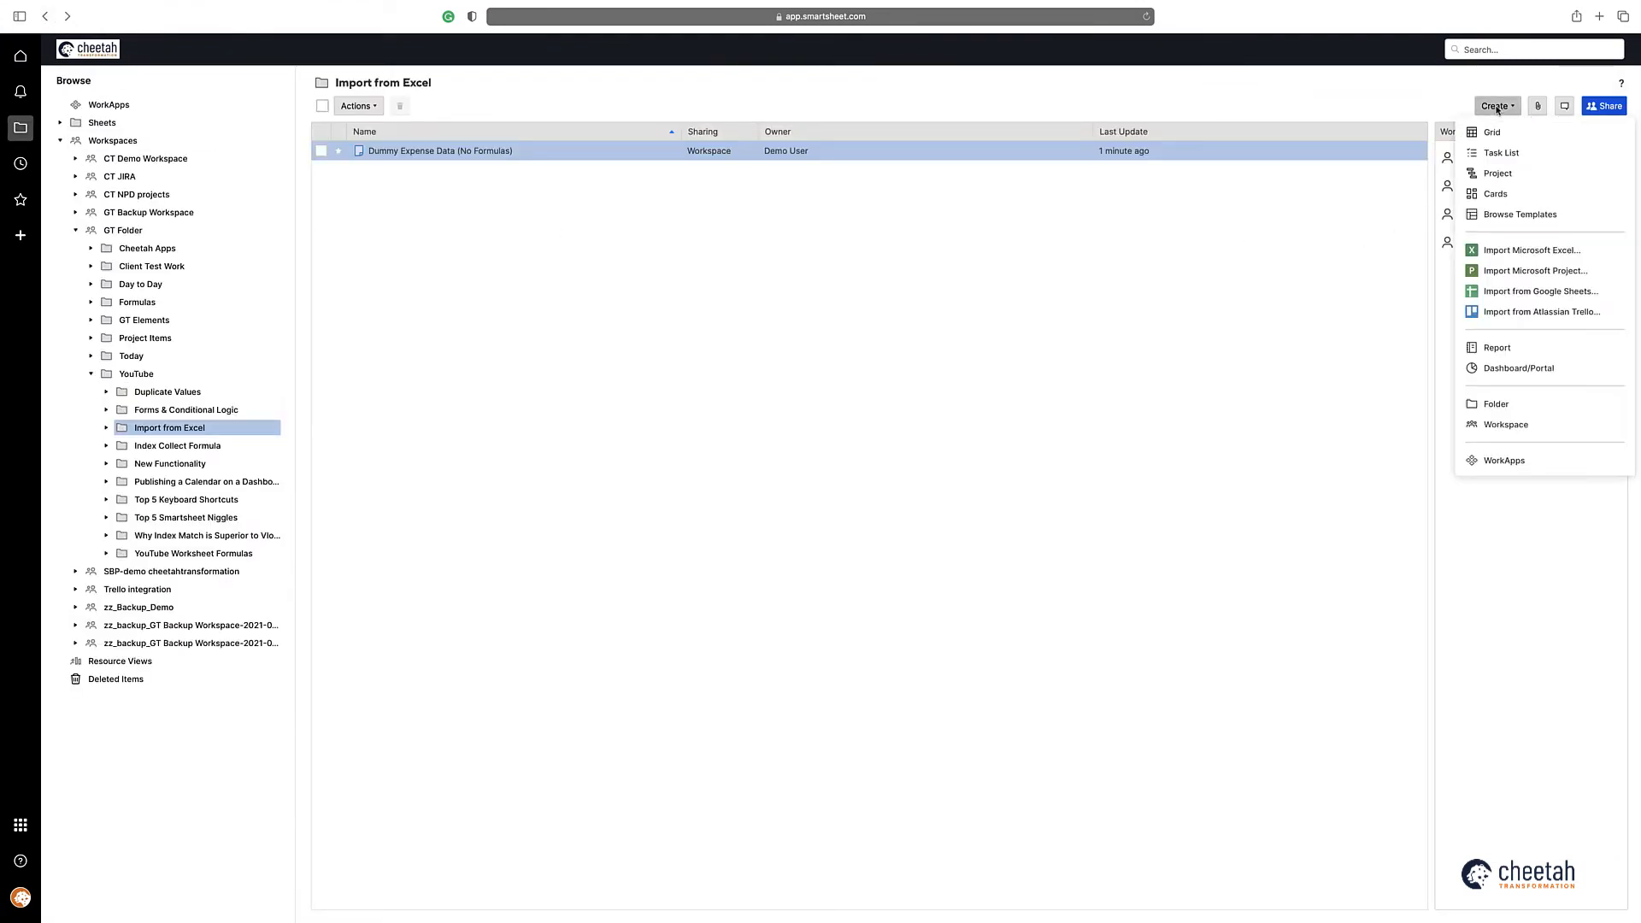
pyautogui.click(1501, 250)
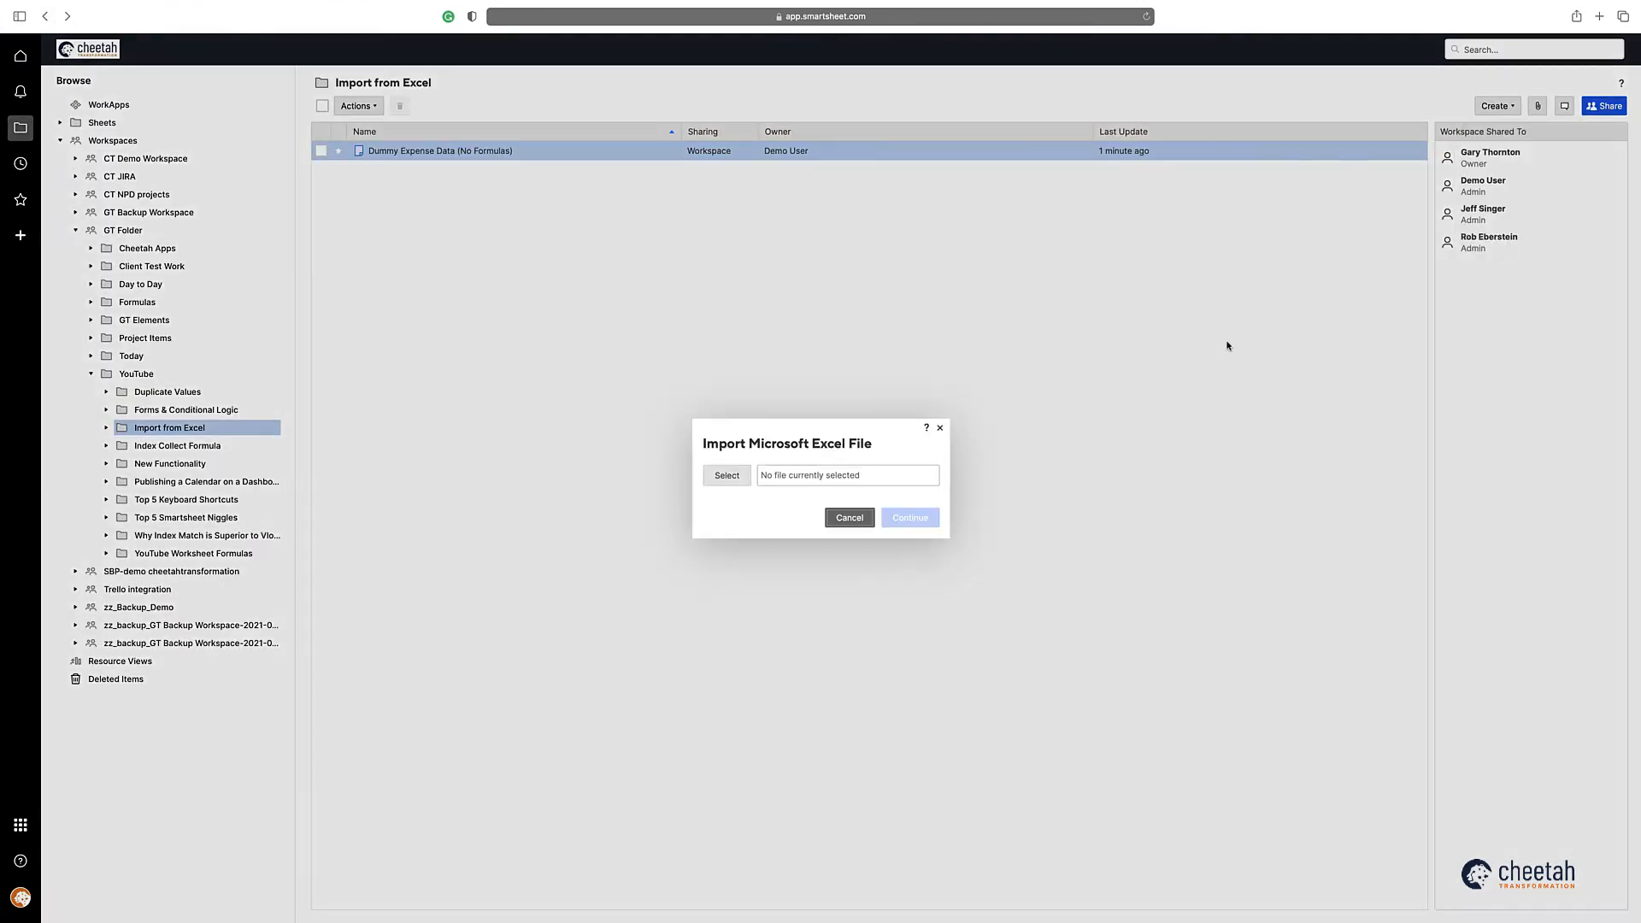
pyautogui.click(728, 476)
pyautogui.click(567, 375)
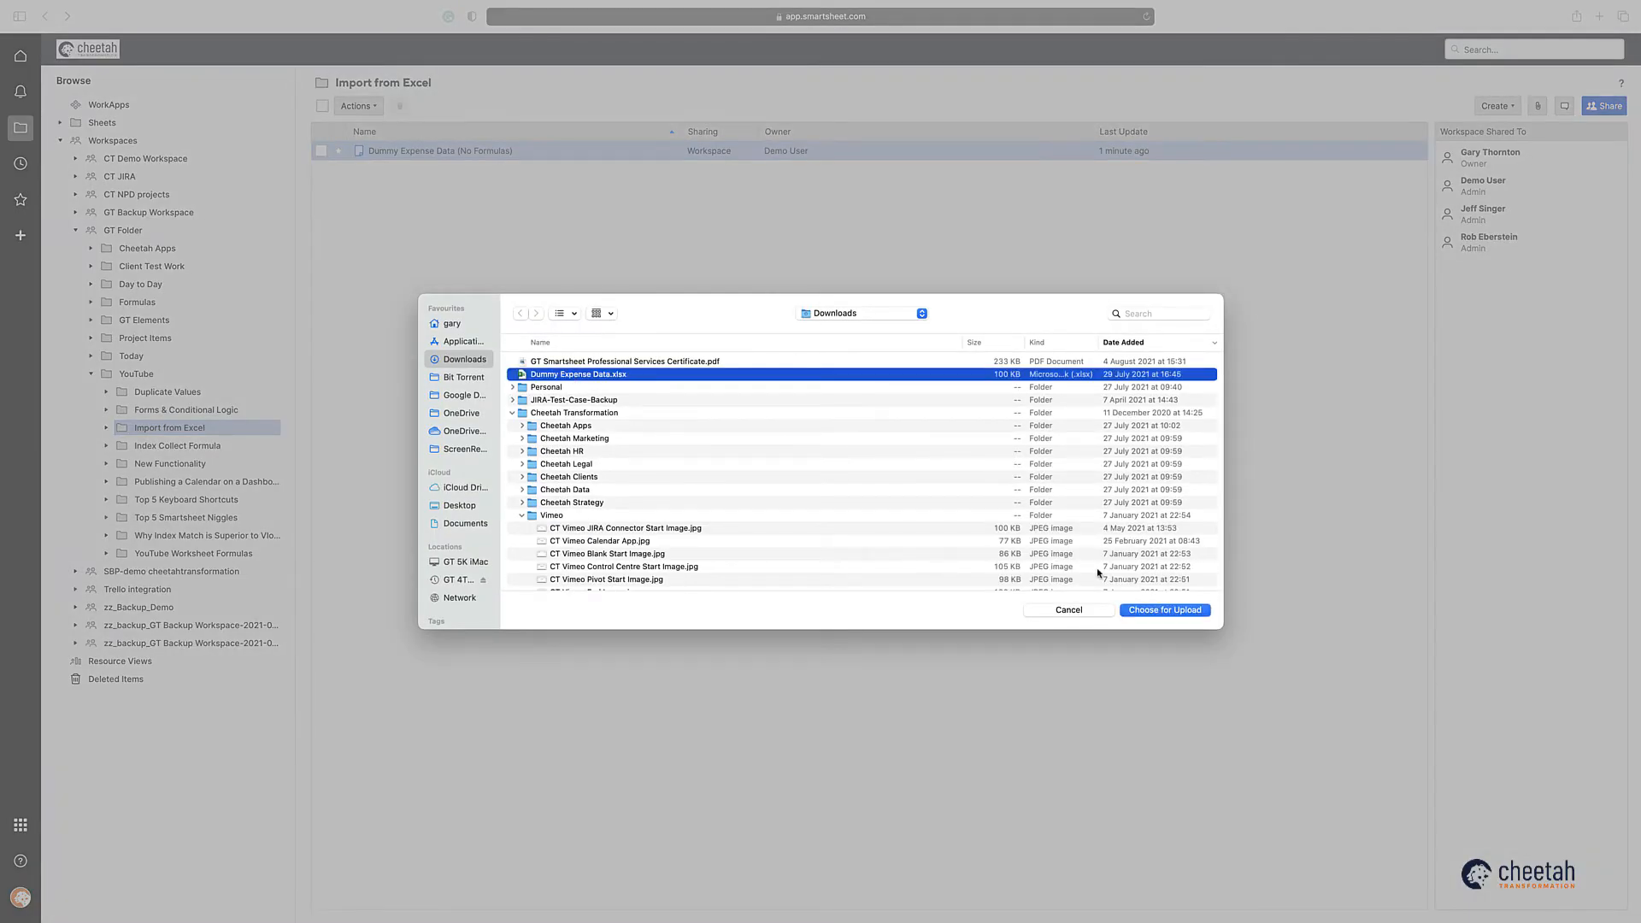
pyautogui.click(1166, 609)
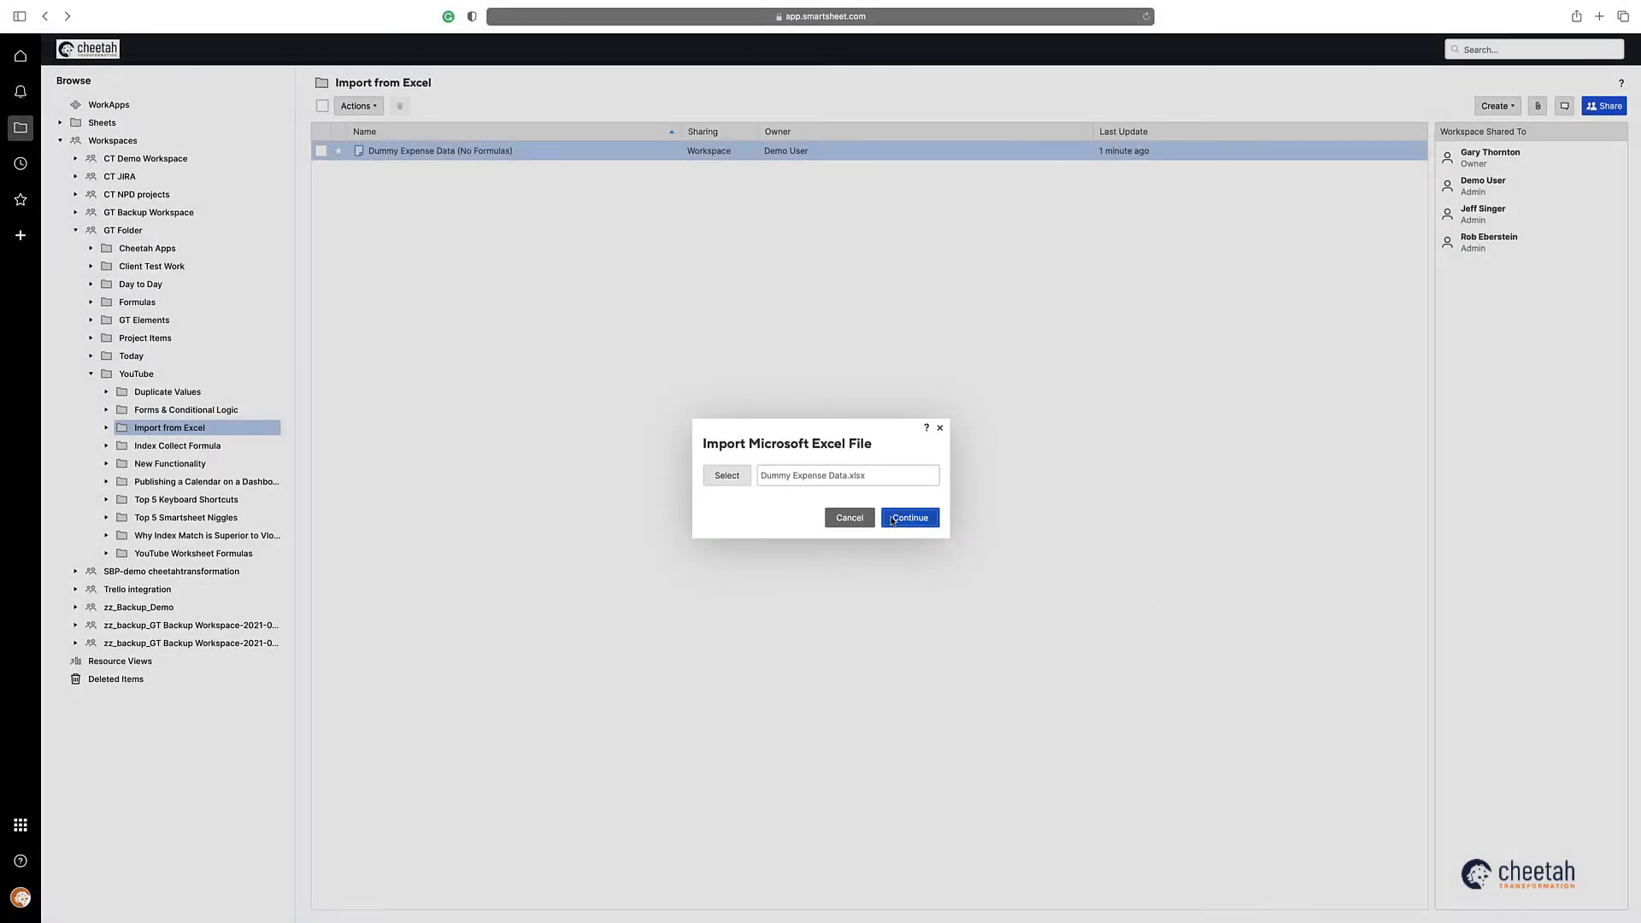
pyautogui.click(892, 519)
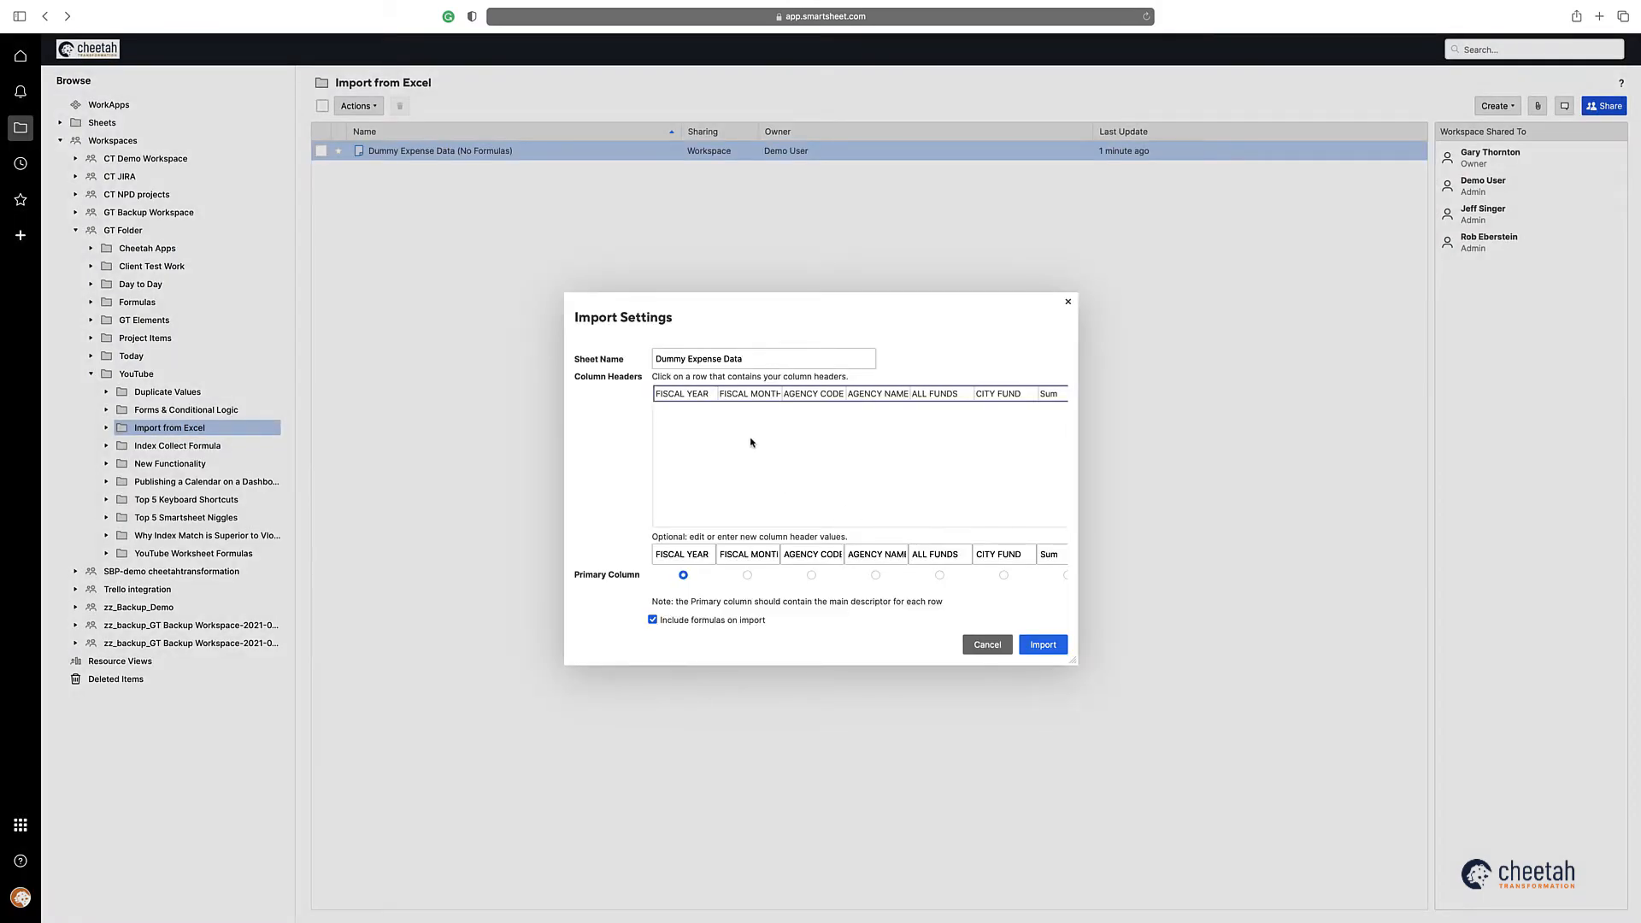
# Step: Make AGENCY CODE the primary column, name the sheet "Dummy Expense Data (with Formulas)", and import it with formulas included
pyautogui.click(812, 576)
pyautogui.click(757, 362)
pyautogui.write('(with Formulas')
pyautogui.click(1036, 639)
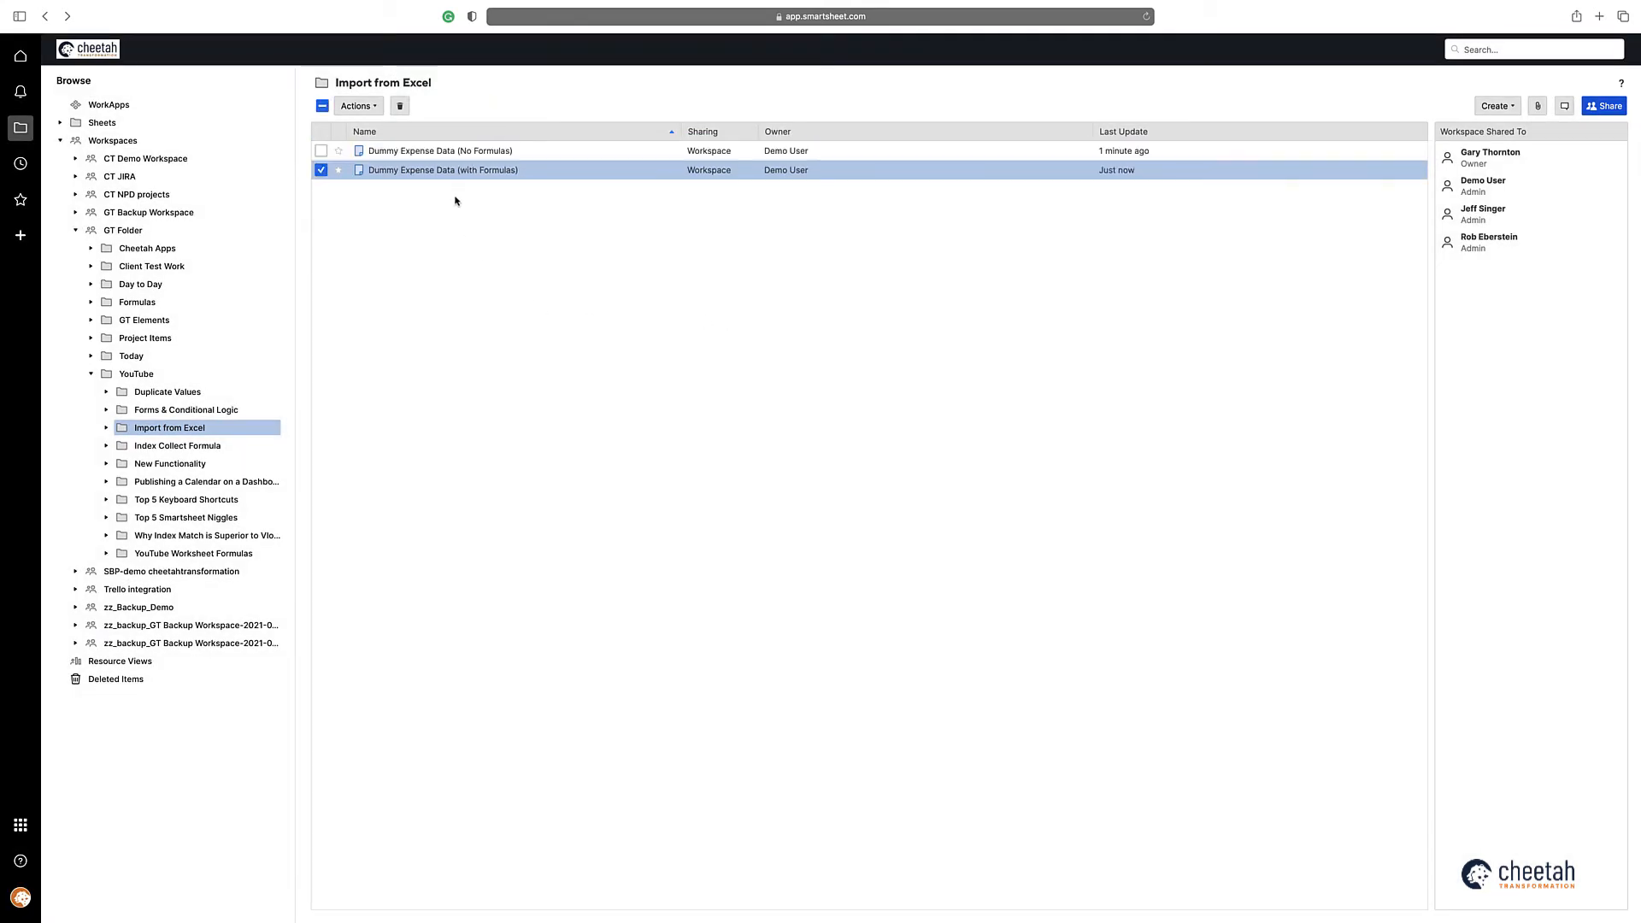
# Step: Open the Dummy Expense Data (with Formulas) sheet and compare it with the source workbook in Excel
pyautogui.click(451, 170)
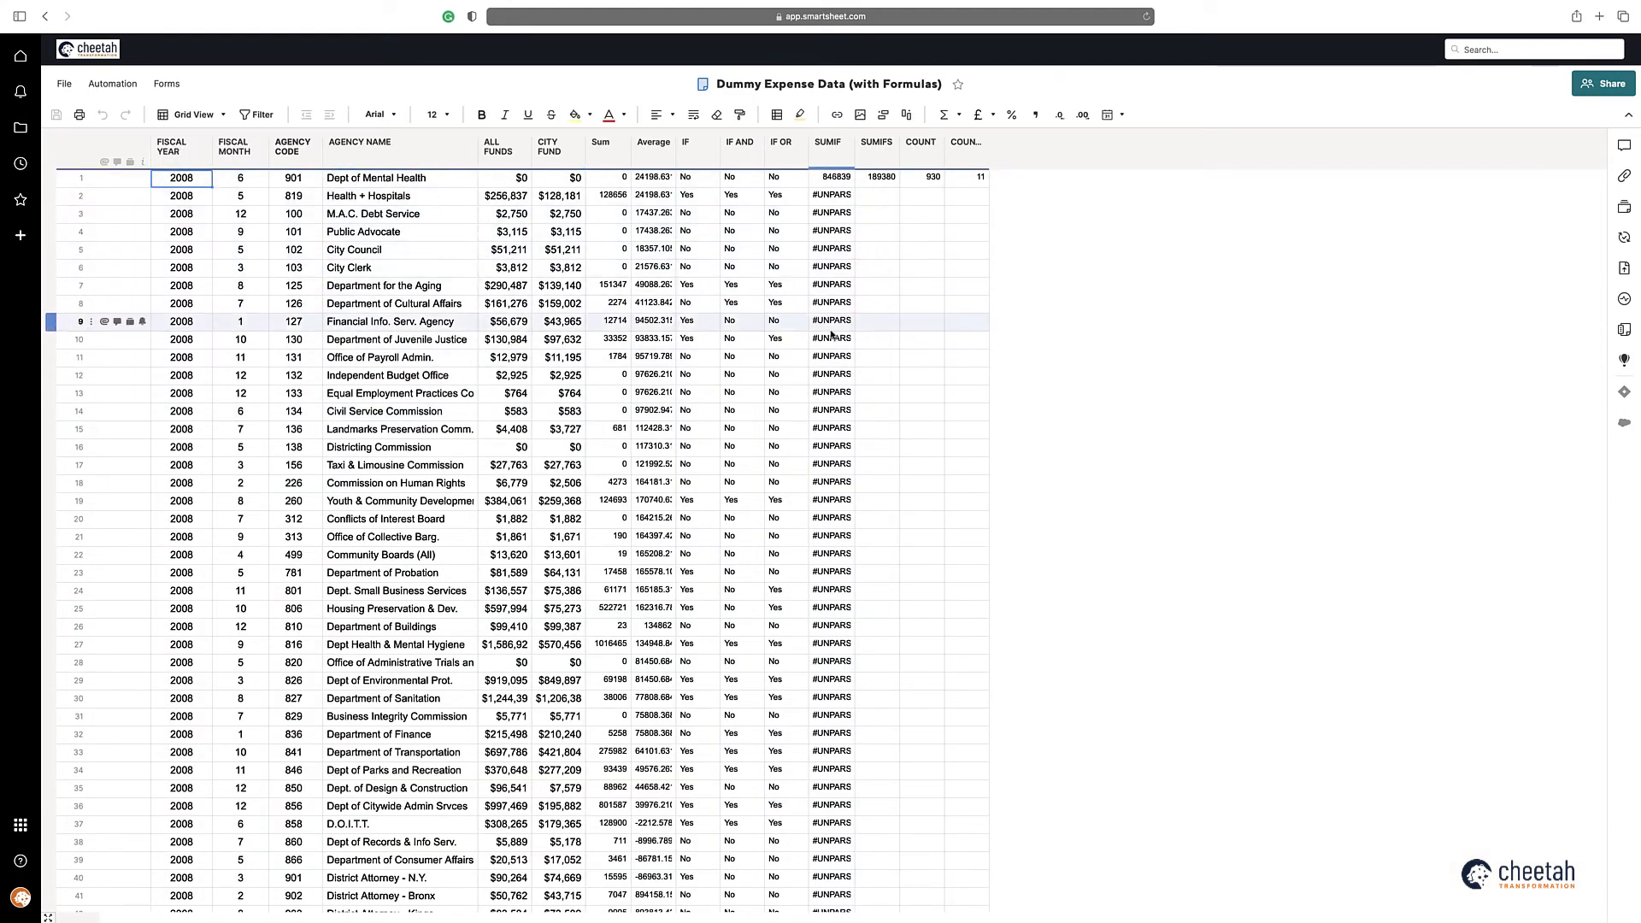
pyautogui.press('super+Tab')
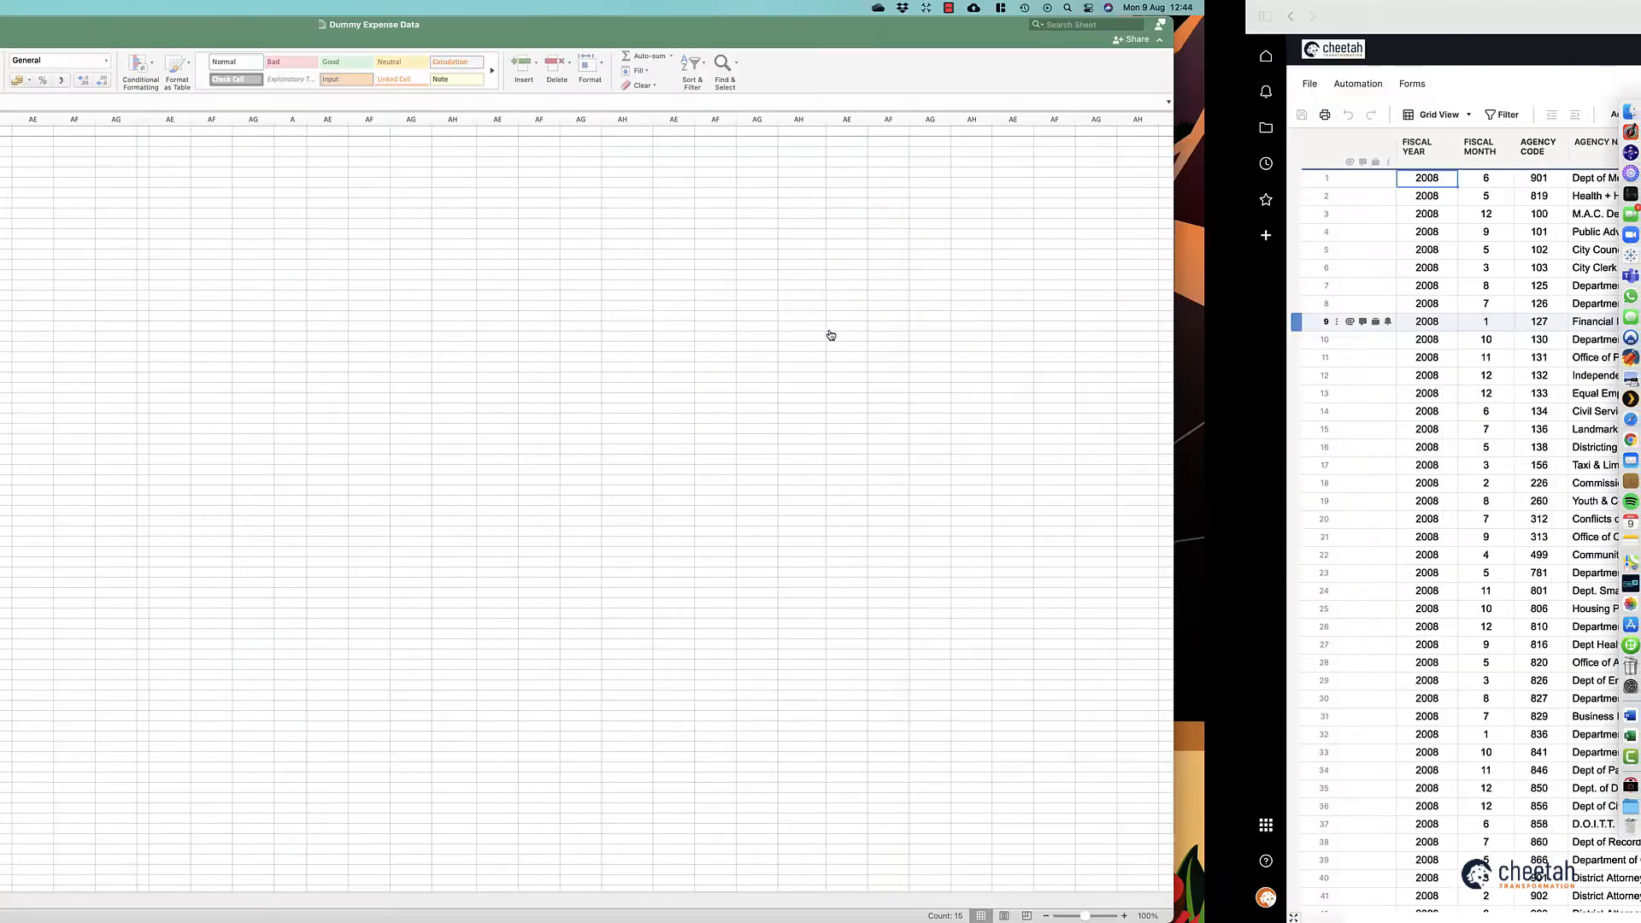
pyautogui.press('super+Tab')
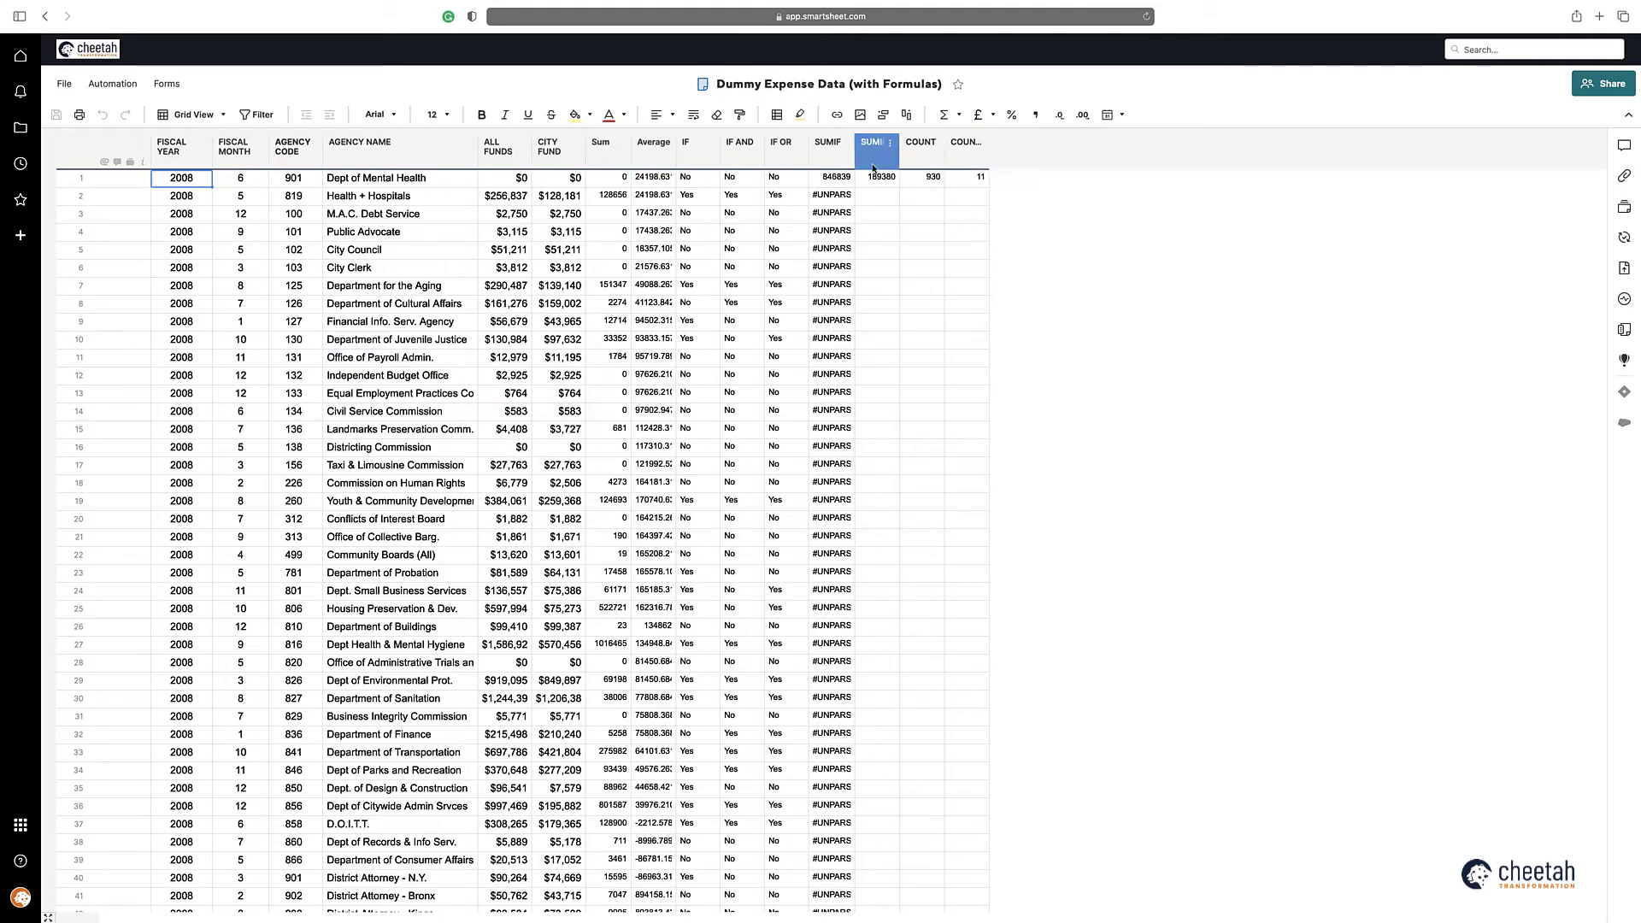
# Step: Inspect the imported formulas in row 2 of the Sum, Average, IF, IF AND and IF OR columns without editing them
pyautogui.doubleClick(611, 195)
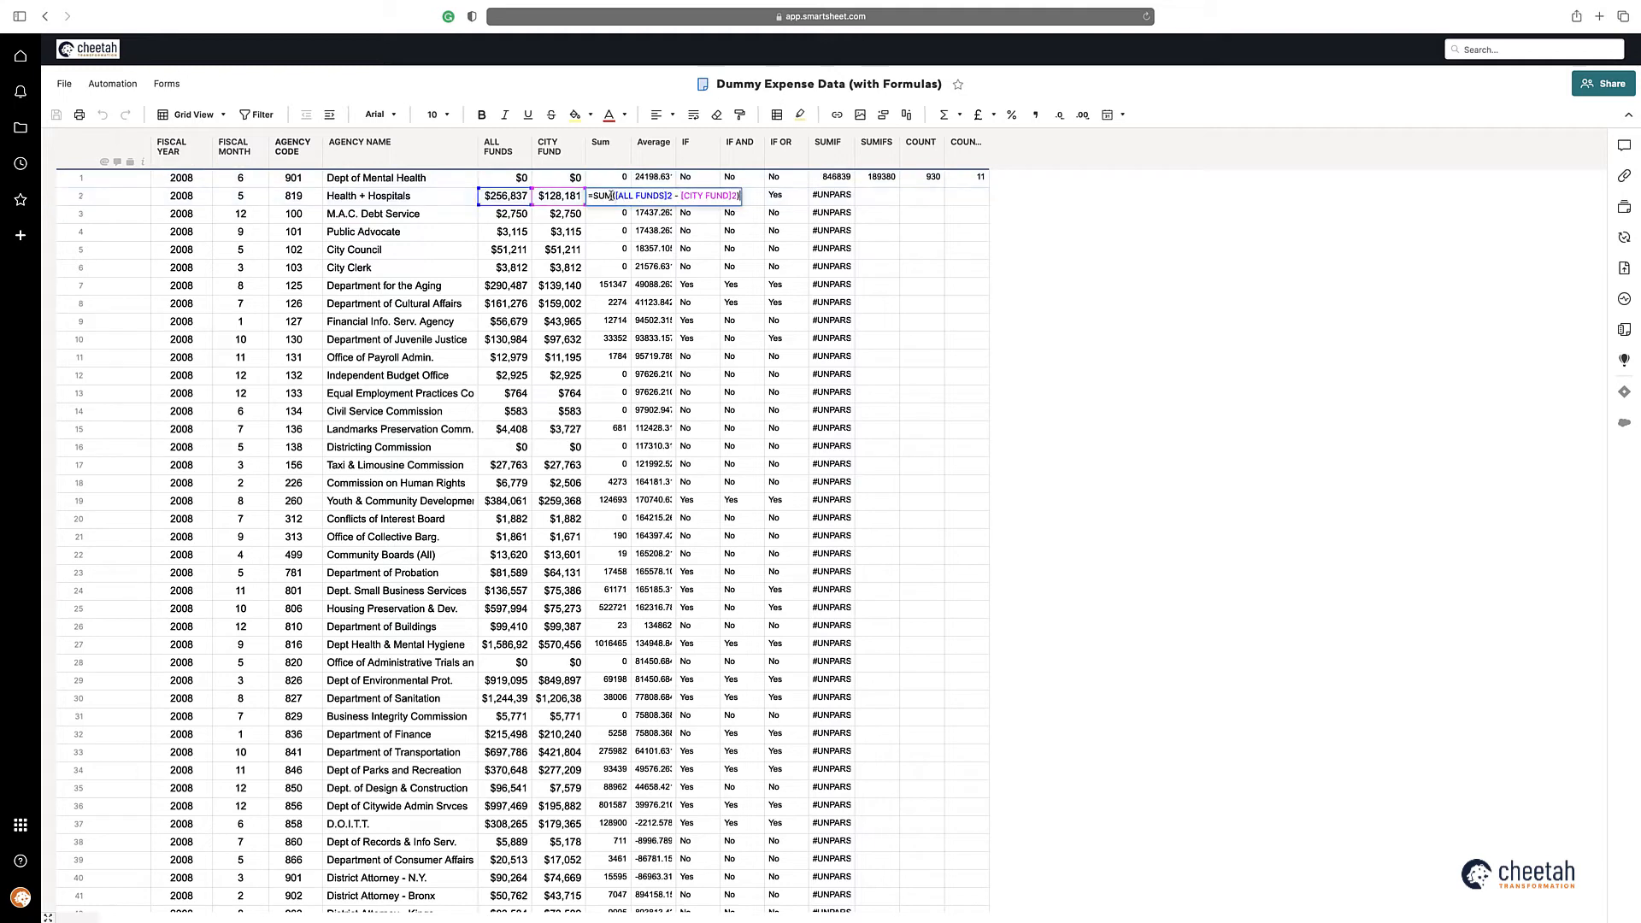
pyautogui.press('Escape')
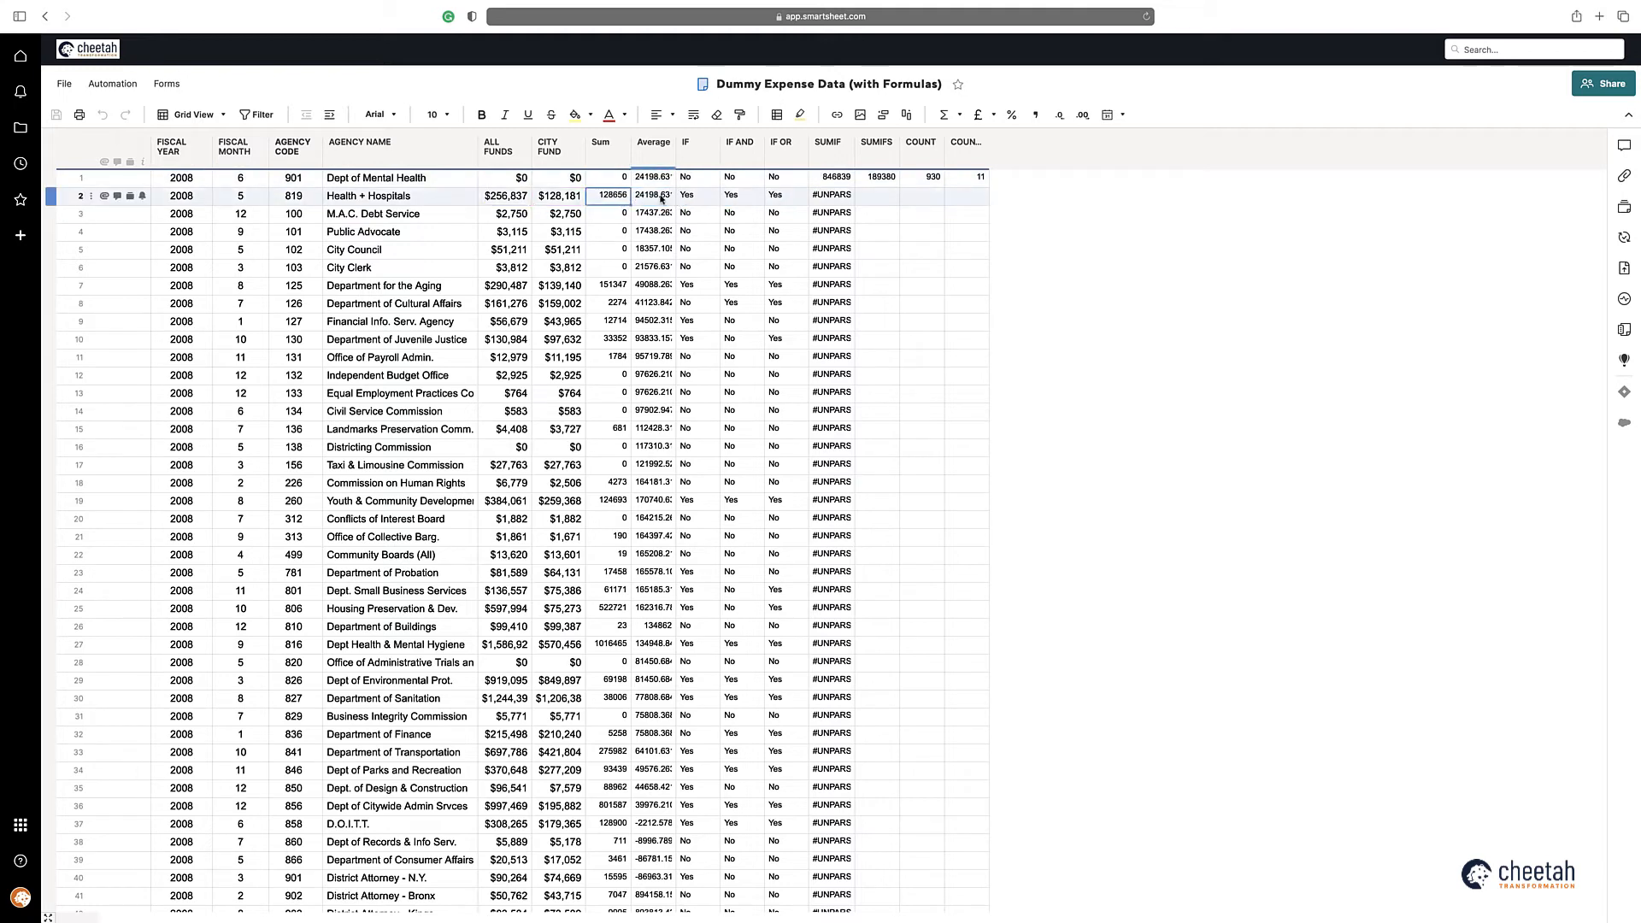
pyautogui.doubleClick(661, 195)
pyautogui.press('Escape')
pyautogui.doubleClick(689, 197)
pyautogui.press('Escape')
pyautogui.doubleClick(736, 198)
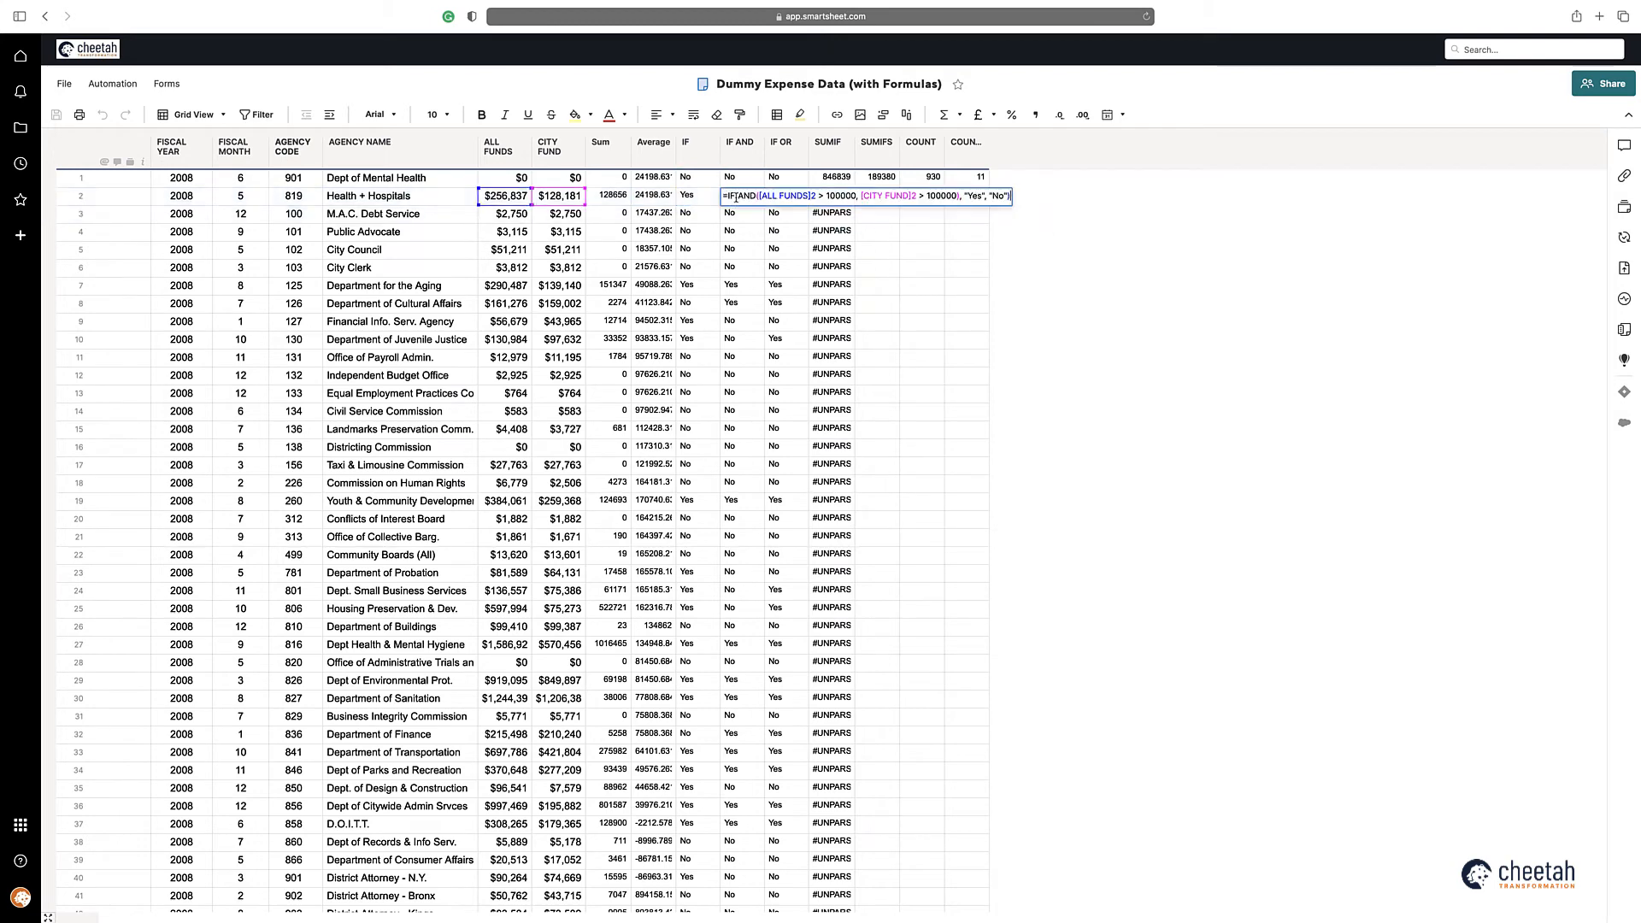
pyautogui.press('Escape')
pyautogui.doubleClick(780, 196)
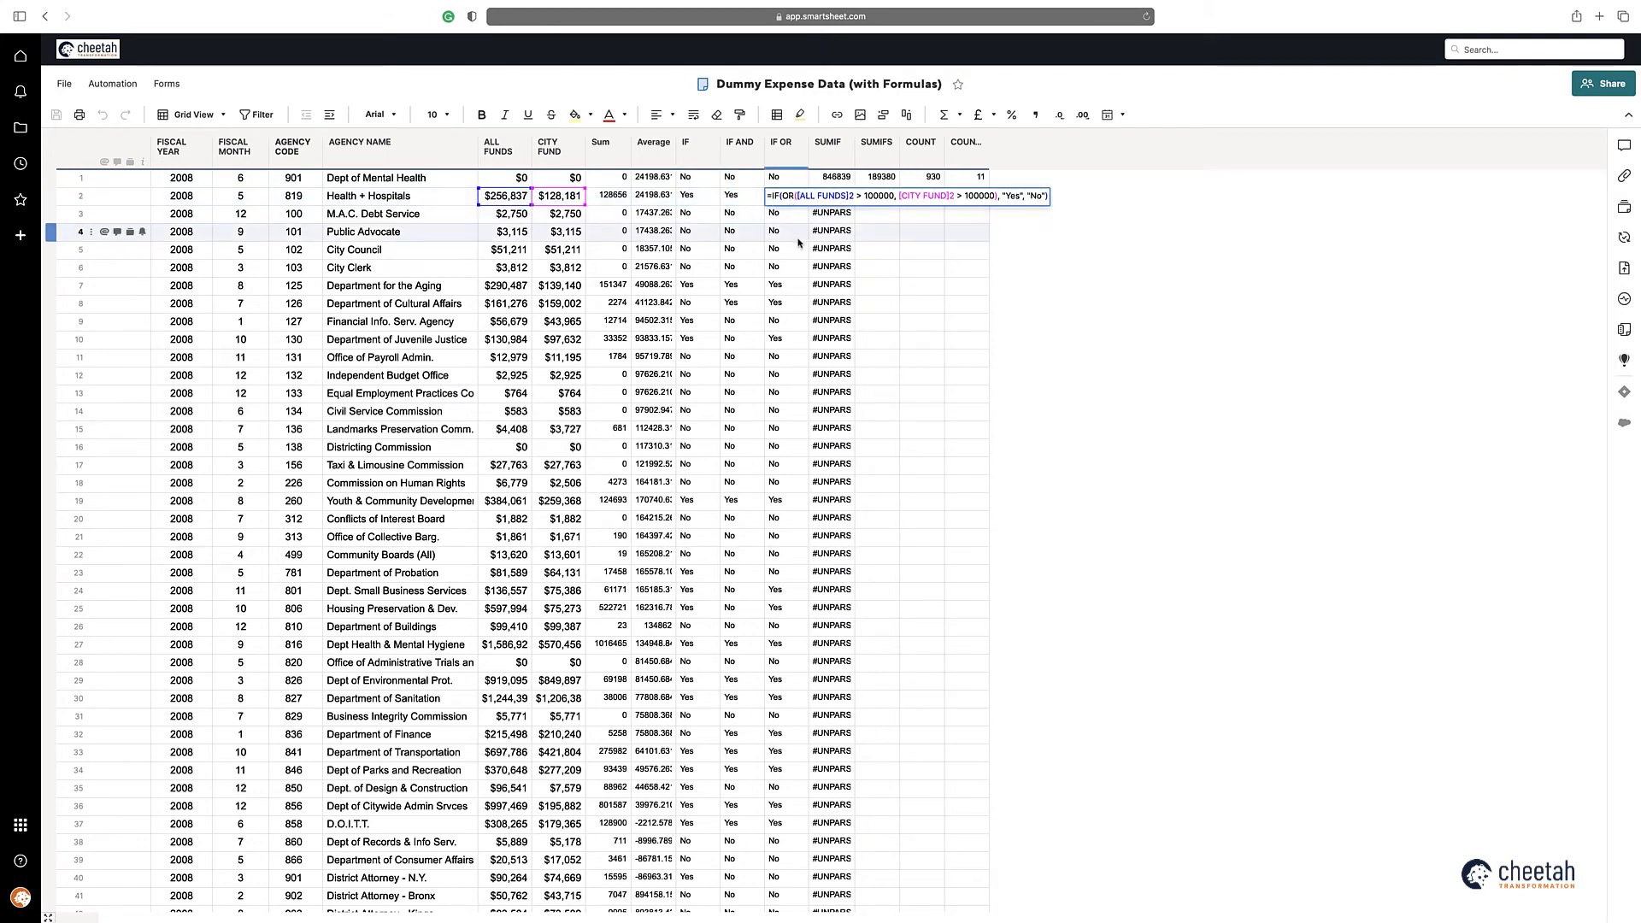
pyautogui.press('Escape')
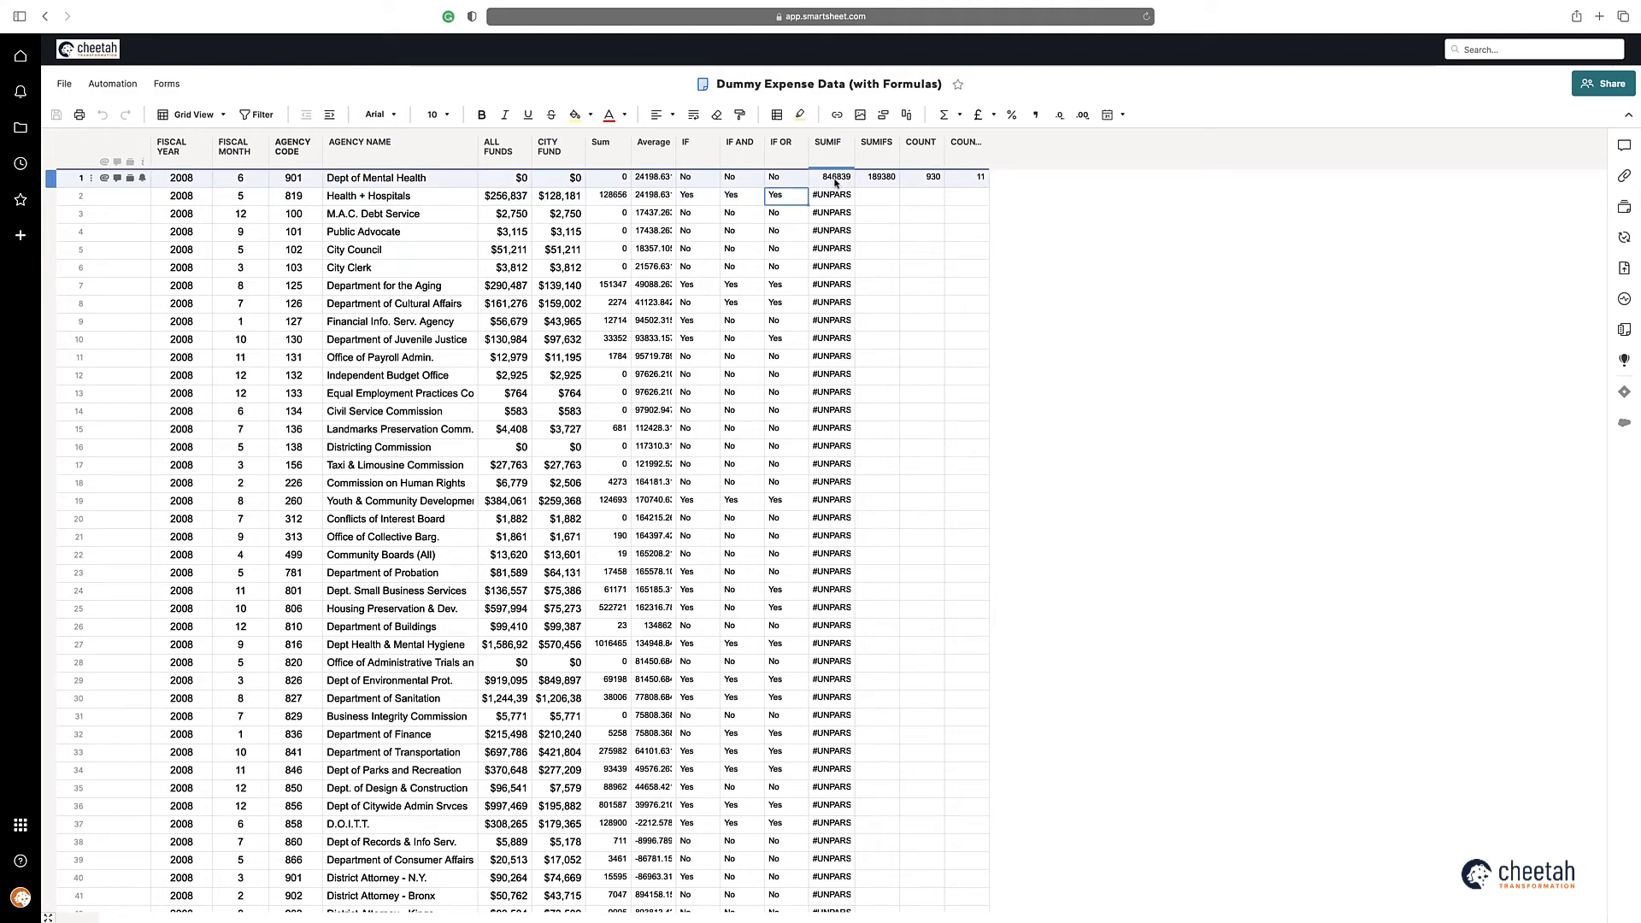
# Step: Switch to Excel to check the SUMIFS cell in the first data row, and return to the Smartsheet sheet
pyautogui.press('super+Tab')
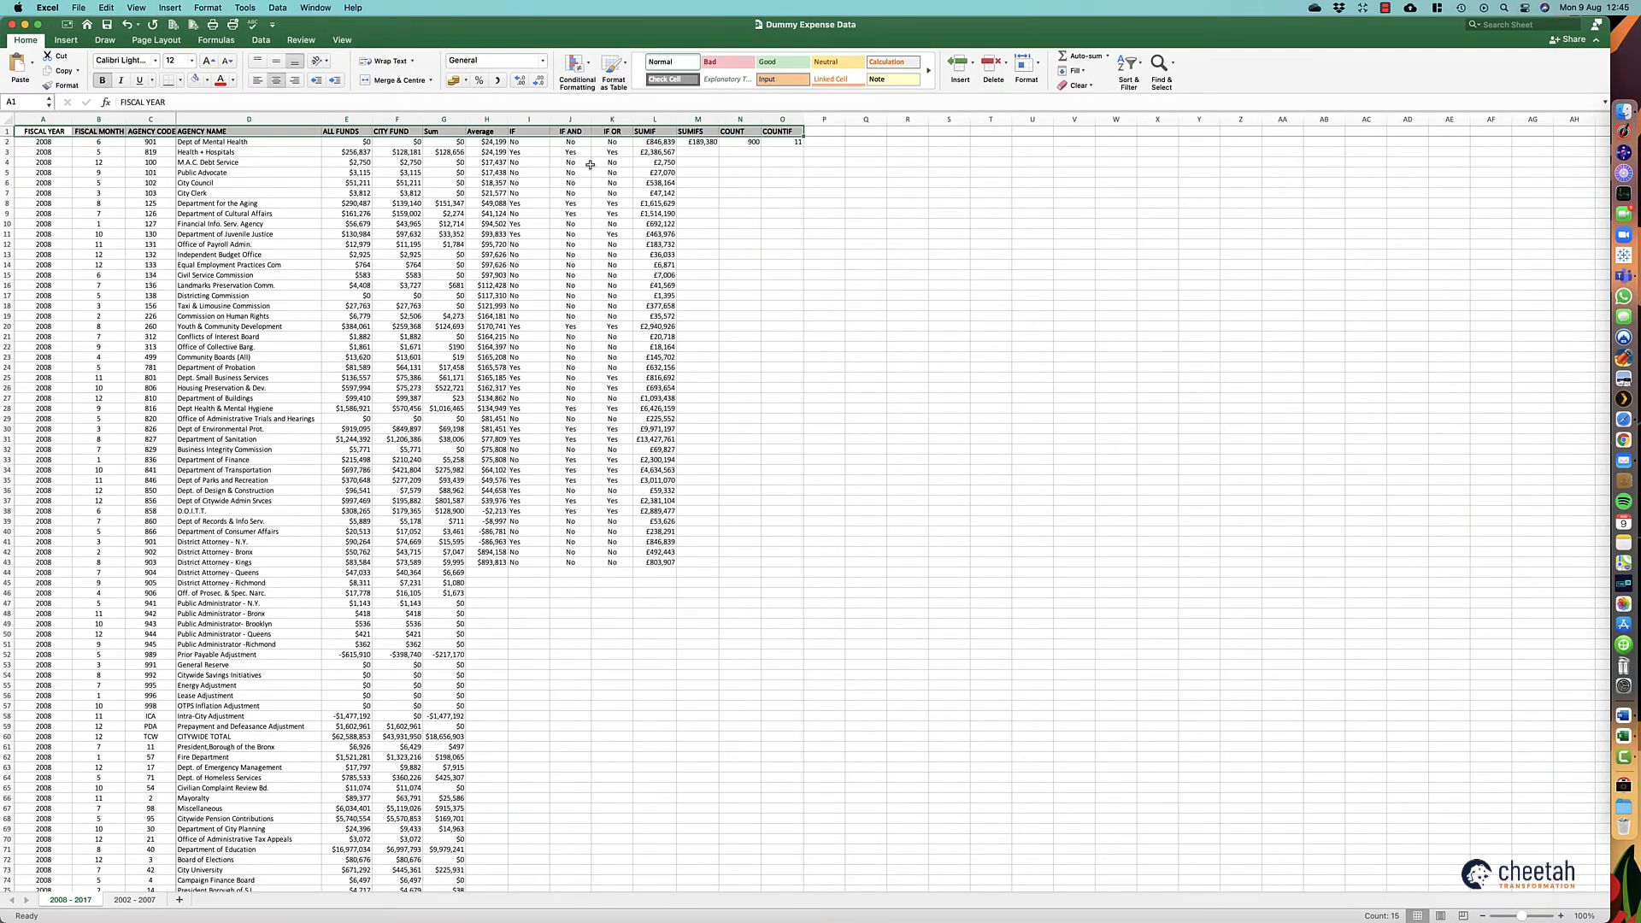
pyautogui.click(697, 143)
pyautogui.press('super+Tab')
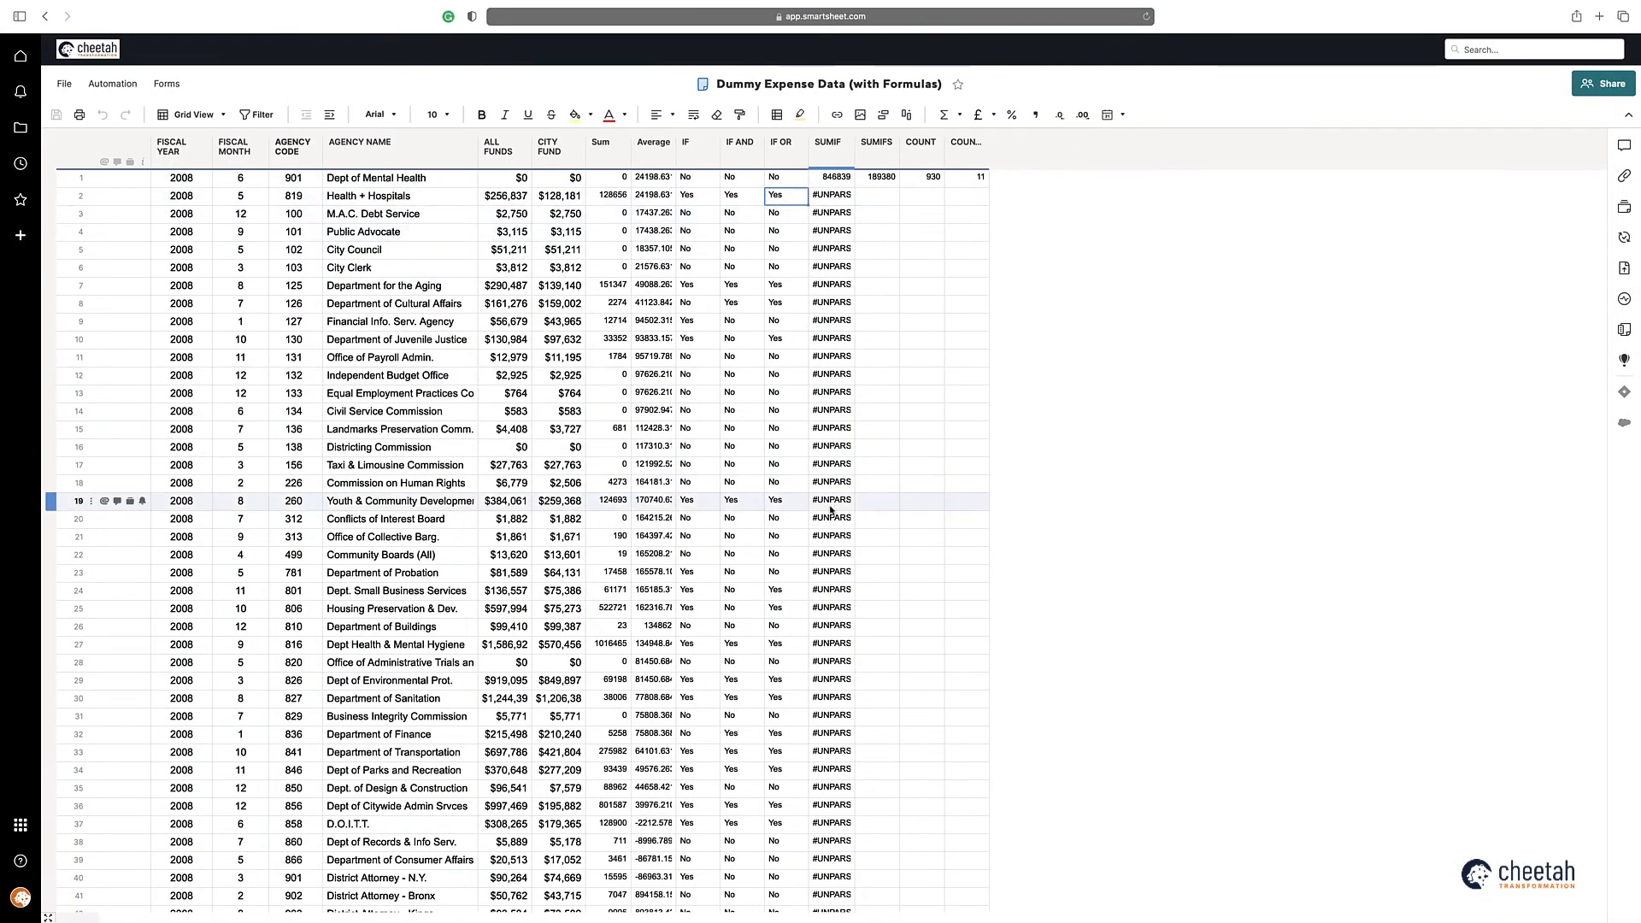
# Step: Inspect the imported formulas in row 1 of the SUMIF, SUMIFS, COUNT and COUNTIF columns without changing them
pyautogui.doubleClick(831, 182)
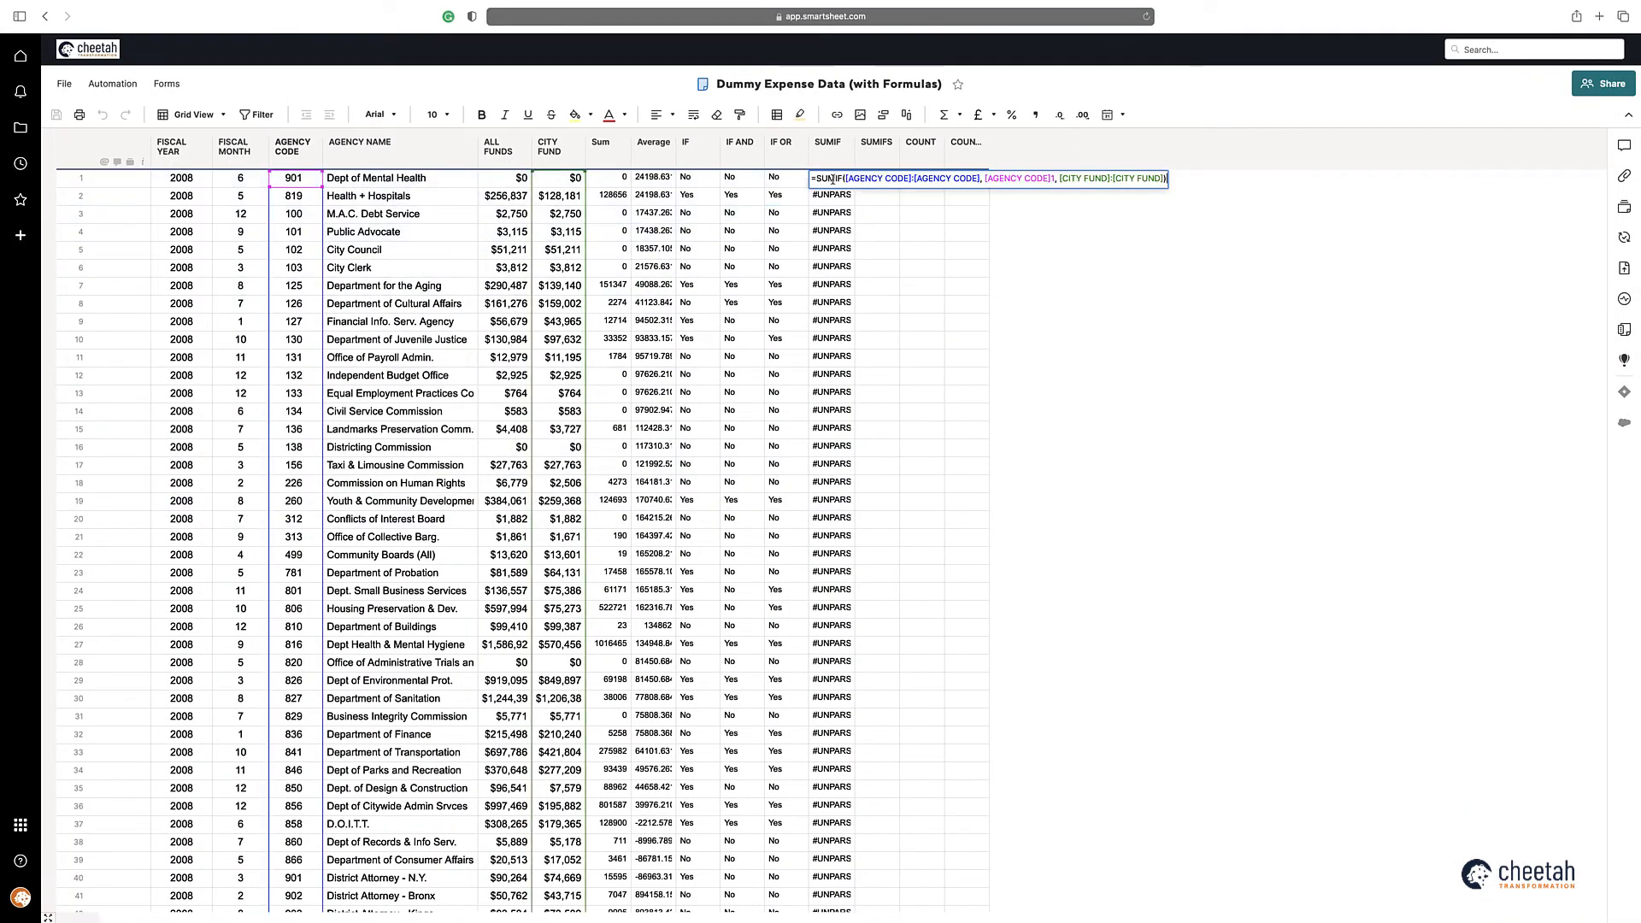
pyautogui.click(862, 244)
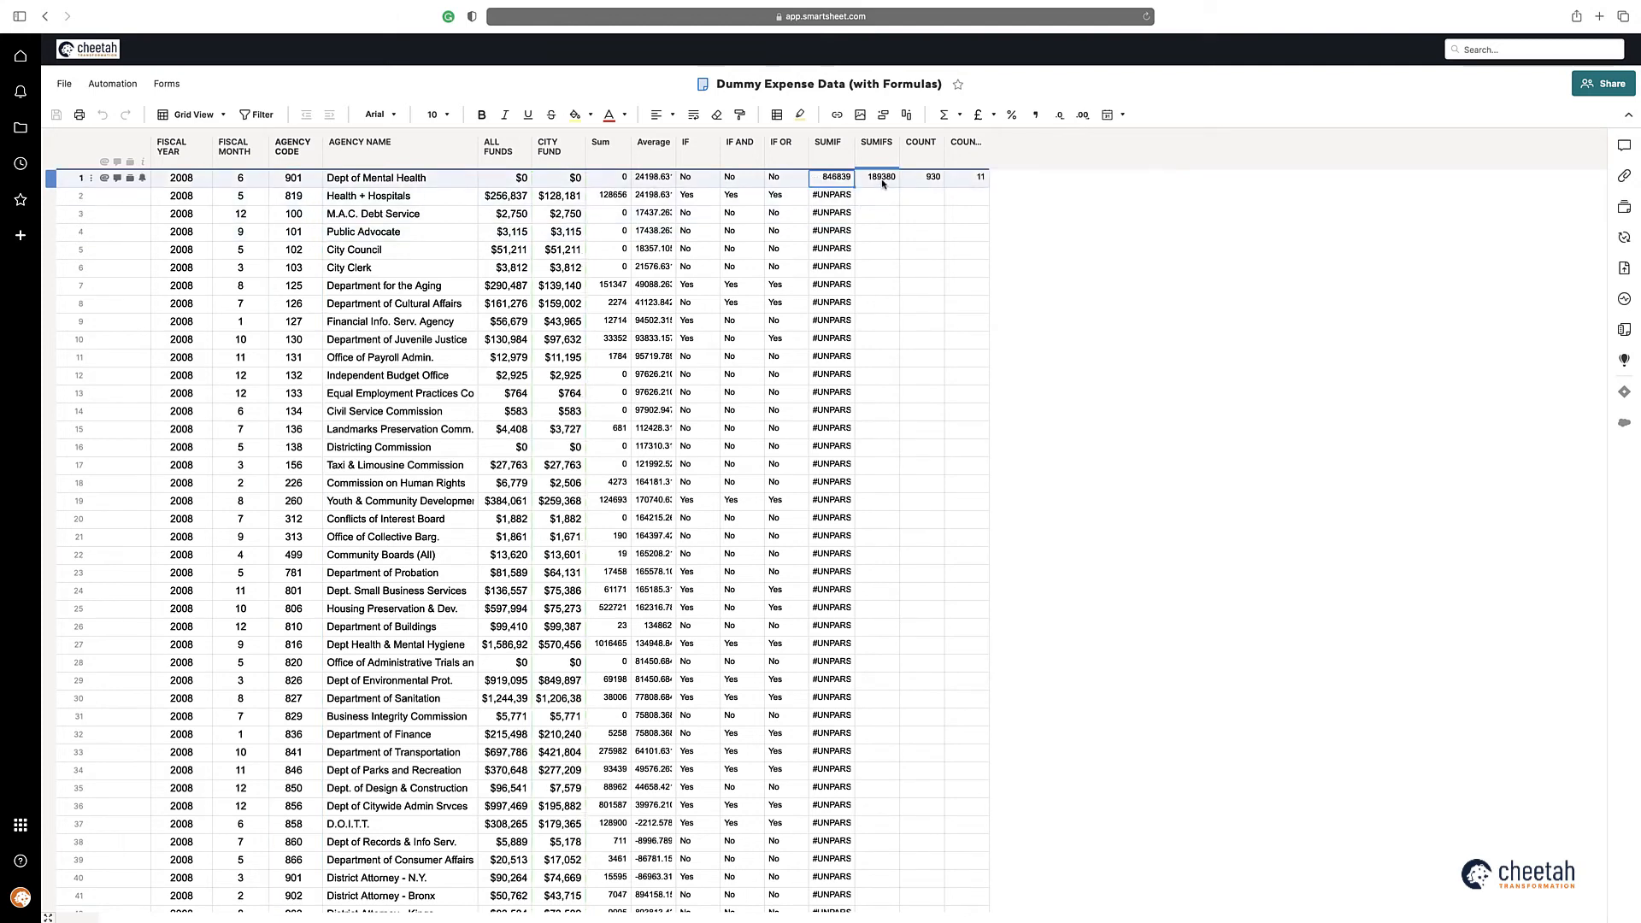
pyautogui.doubleClick(880, 179)
pyautogui.press('Escape')
pyautogui.doubleClick(924, 181)
pyautogui.press('Escape')
pyautogui.doubleClick(966, 178)
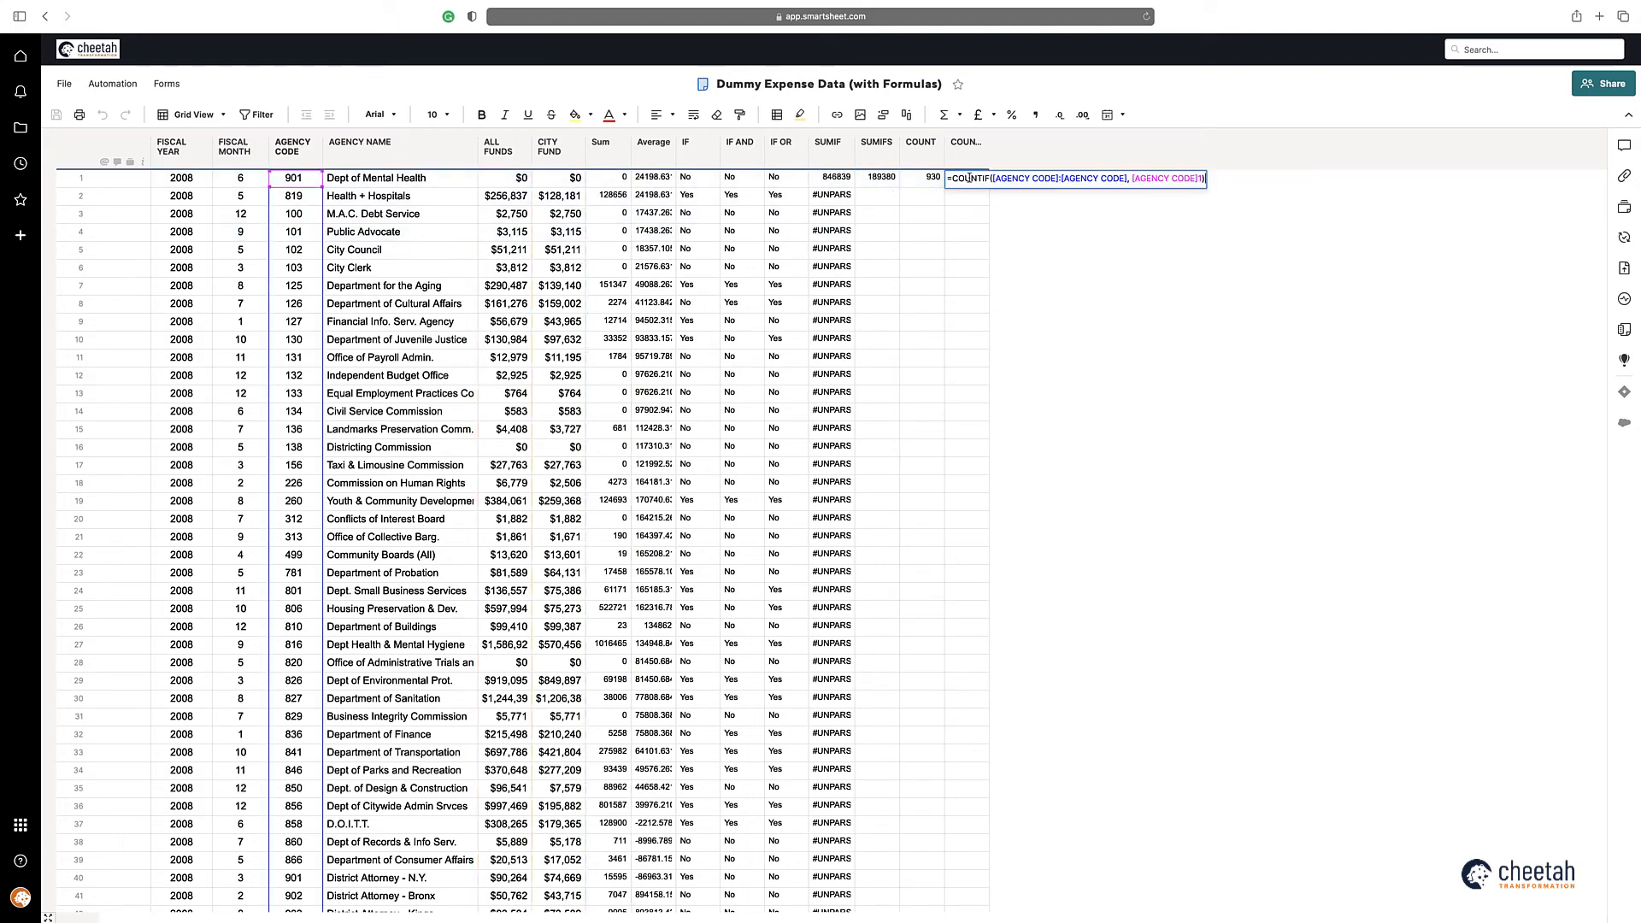
pyautogui.press('Escape')
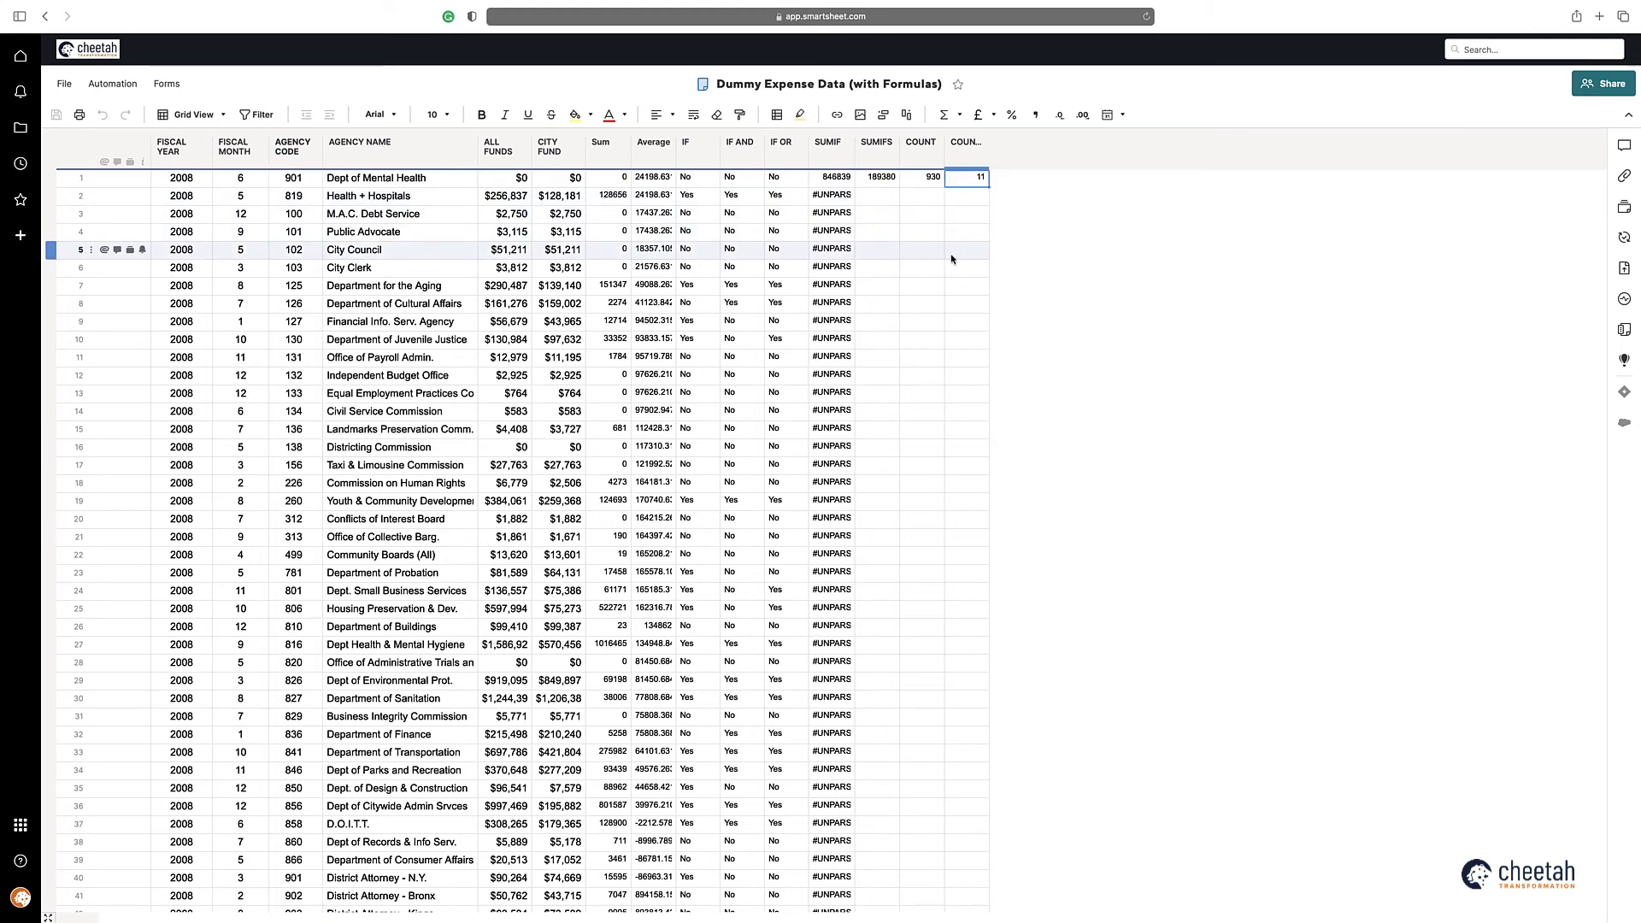